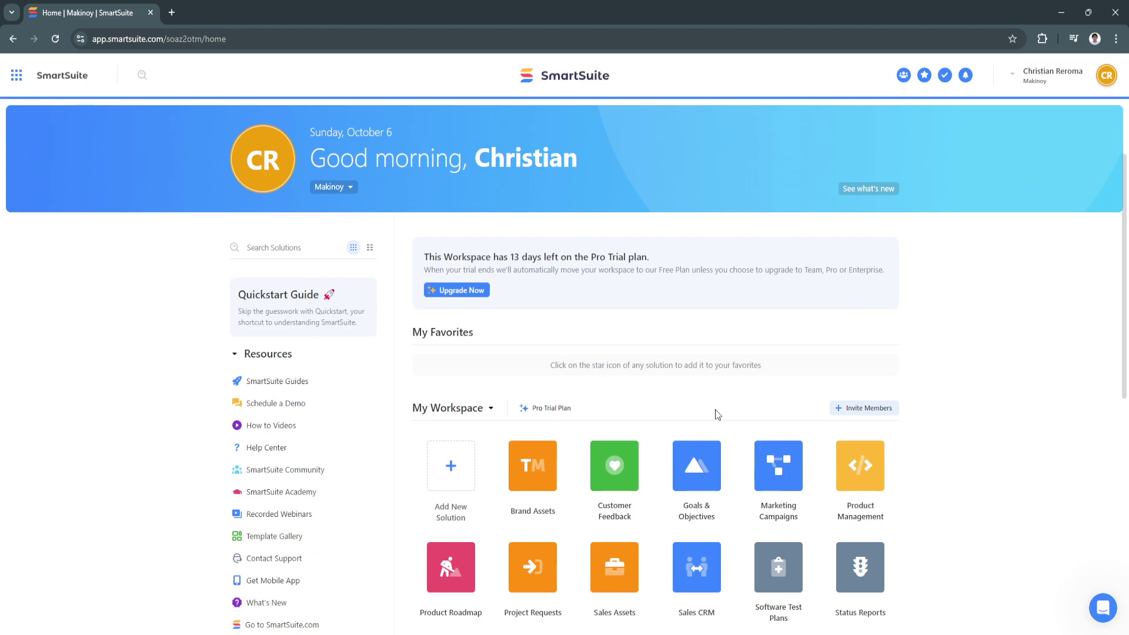
# - Search the template gallery for 'sales cr' and install the Sales CRM template as Sales CRM 1
pyautogui.scroll(-3, 840, 421)
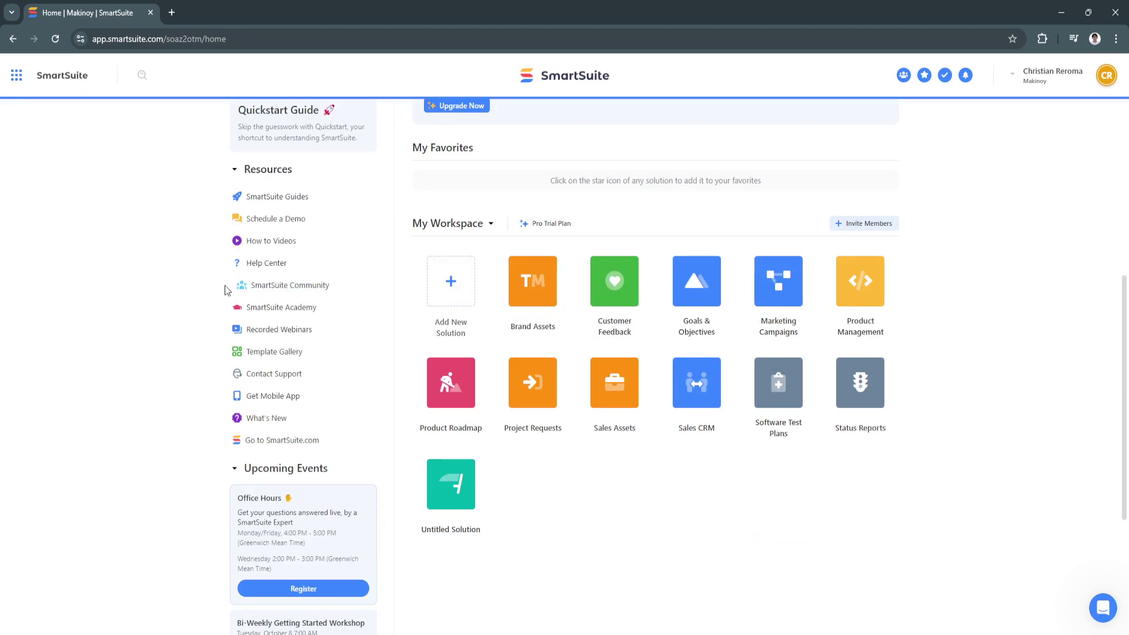
pyautogui.scroll(3, 218, 294)
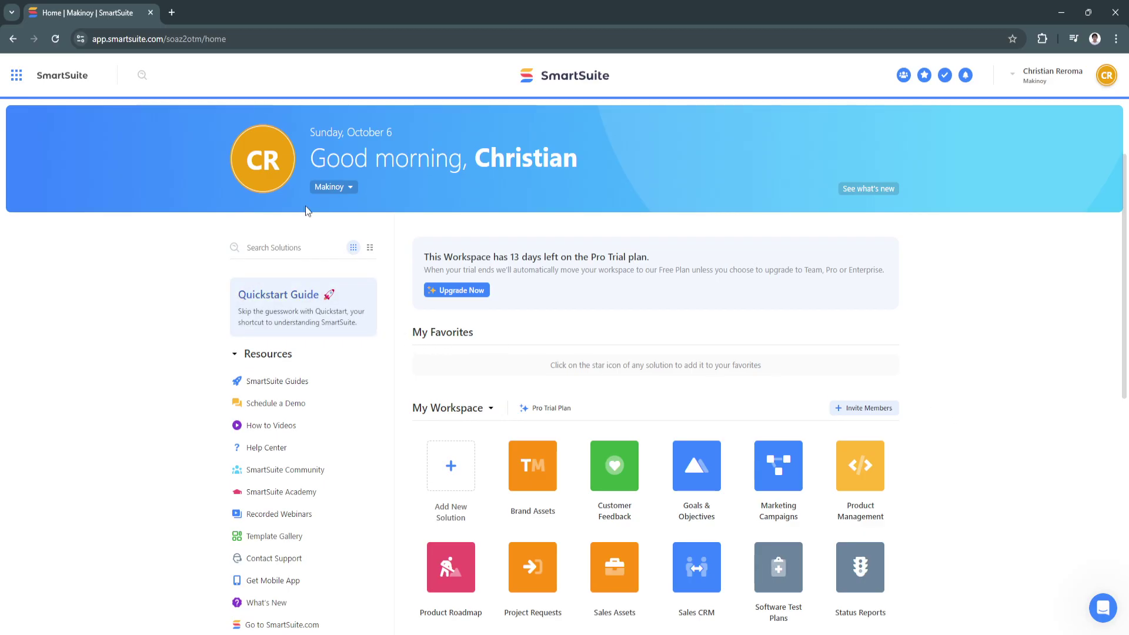
pyautogui.scroll(-2, 283, 367)
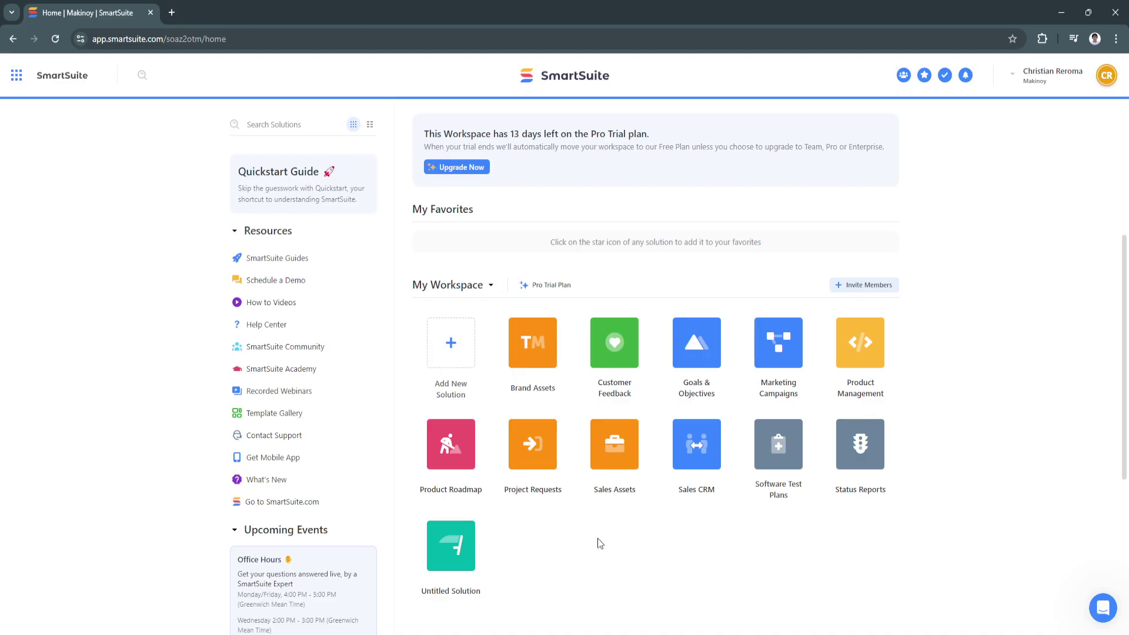
pyautogui.click(299, 412)
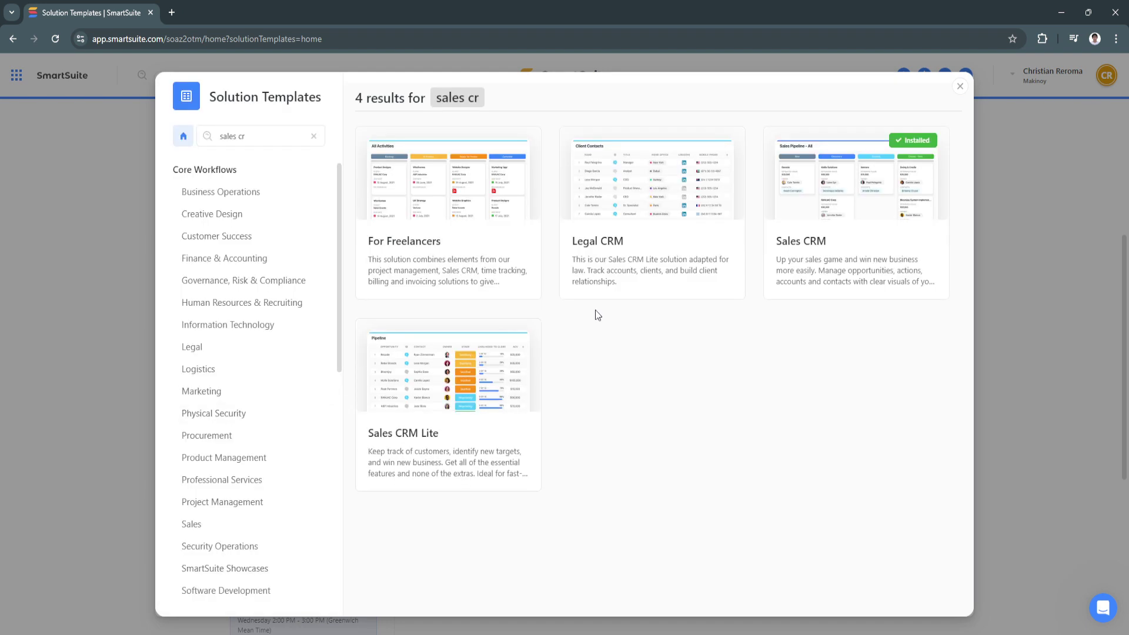
pyautogui.click(223, 136)
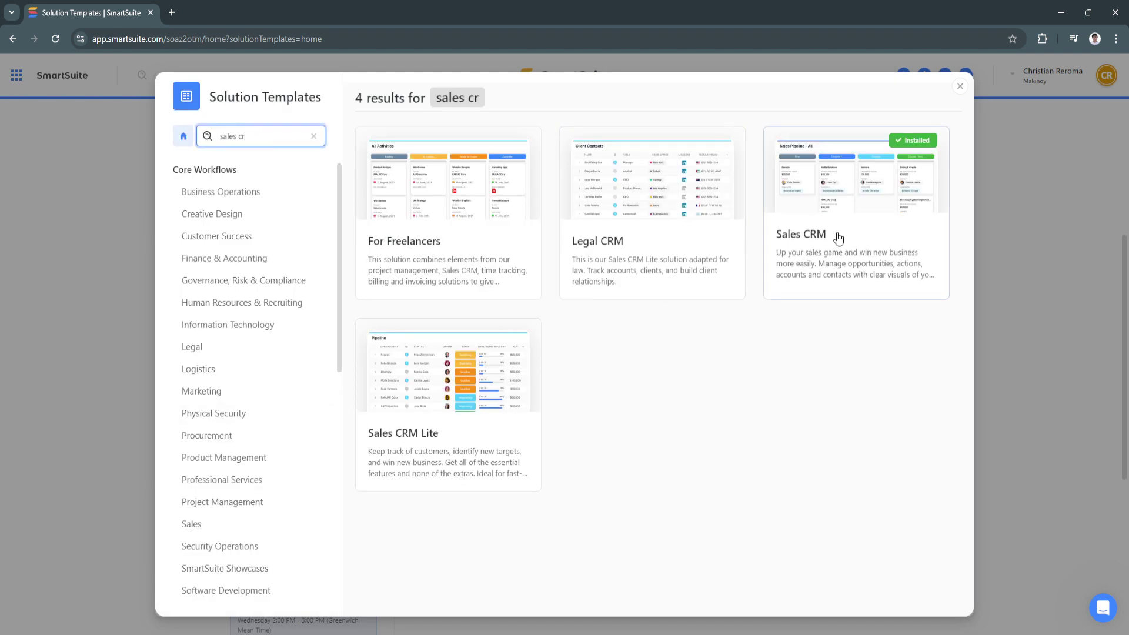
pyautogui.click(838, 204)
pyautogui.click(911, 122)
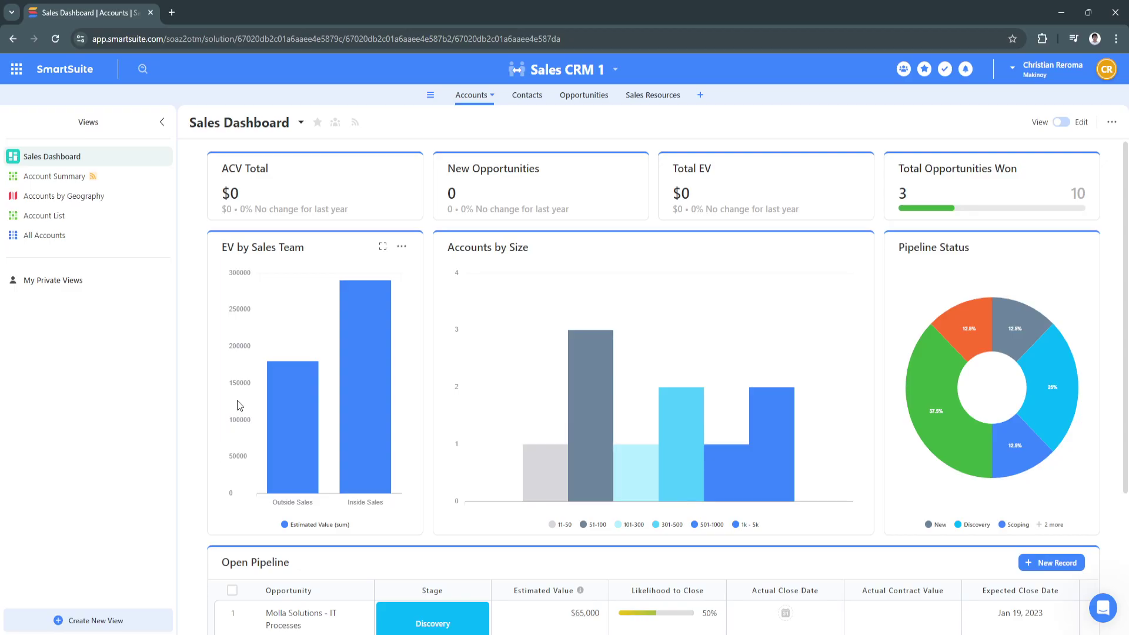
# - Create a new Document Designer template from the Accounts table's dropdown menu
pyautogui.click(488, 98)
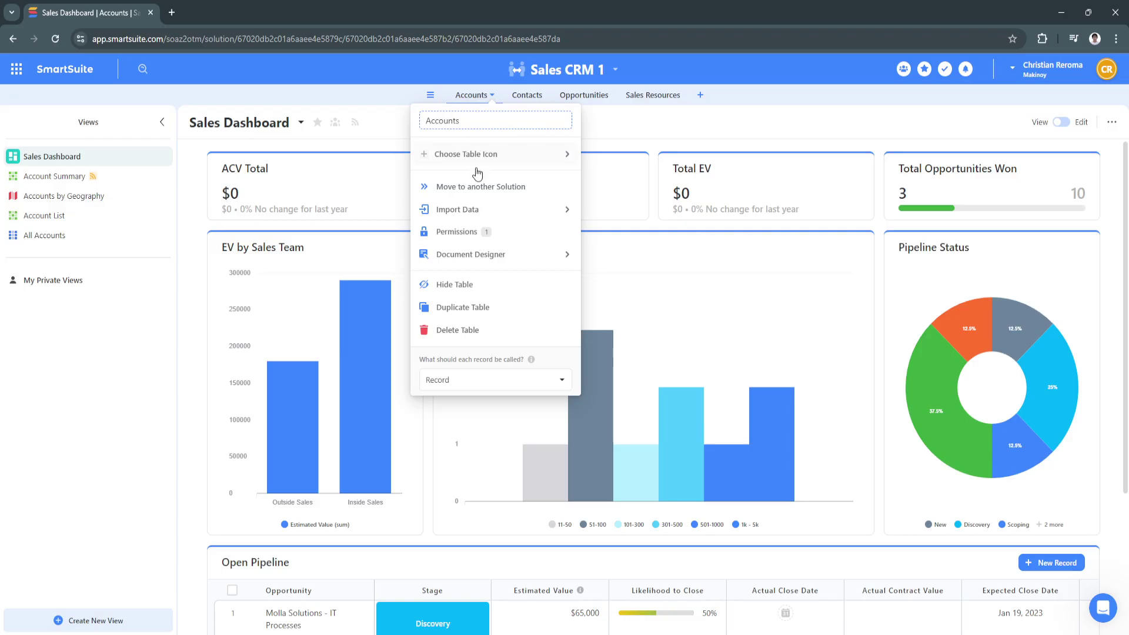
pyautogui.moveTo(469, 253)
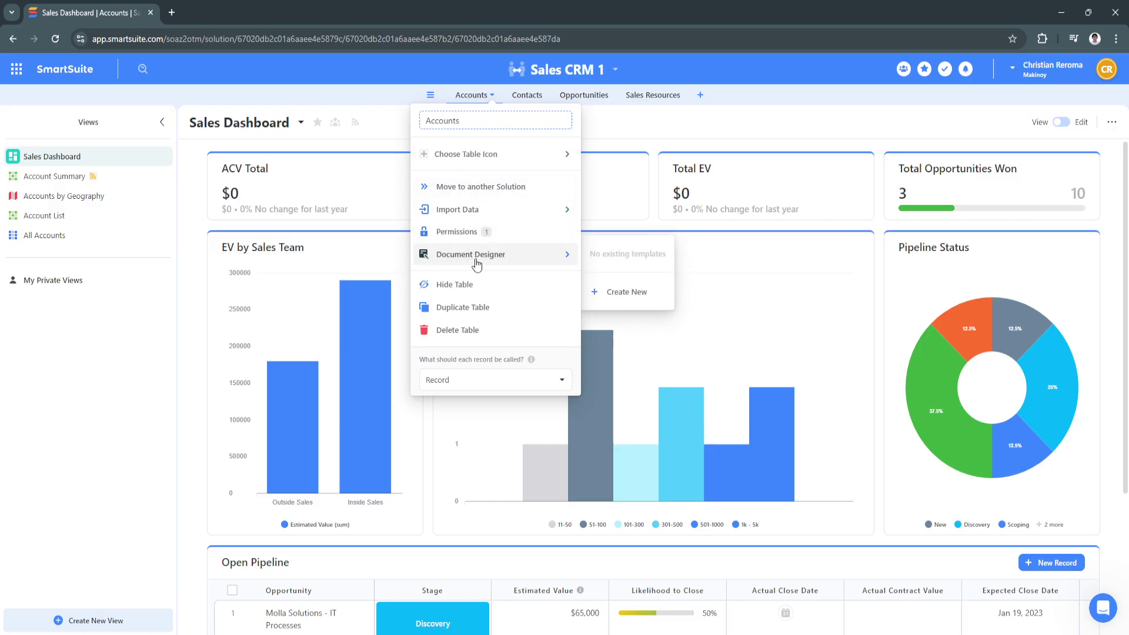
pyautogui.click(625, 293)
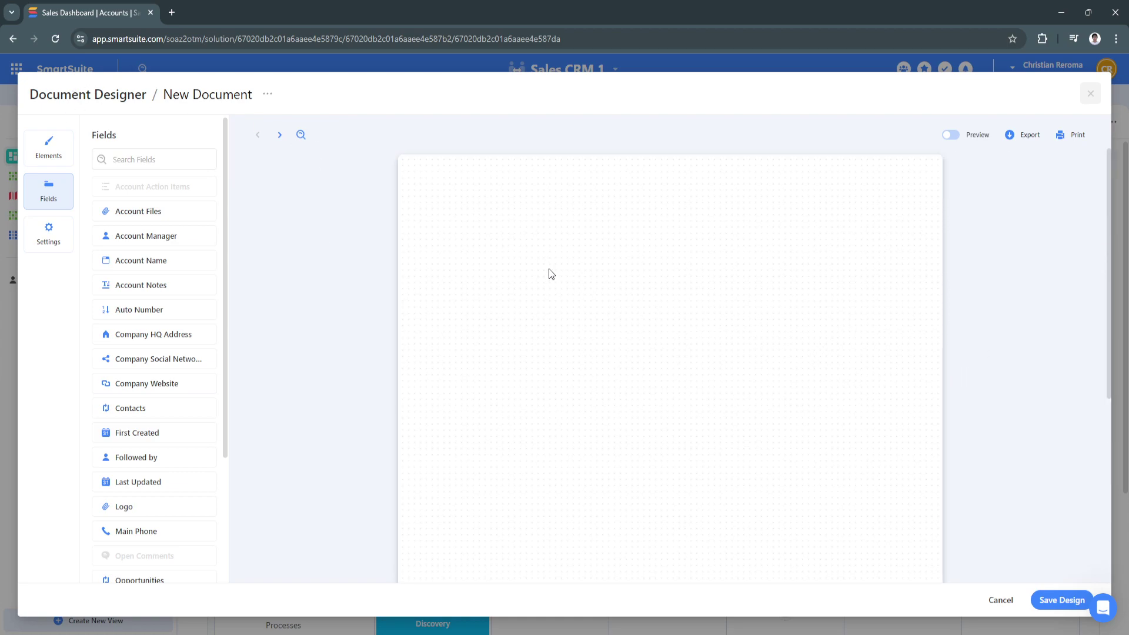
pyautogui.click(49, 154)
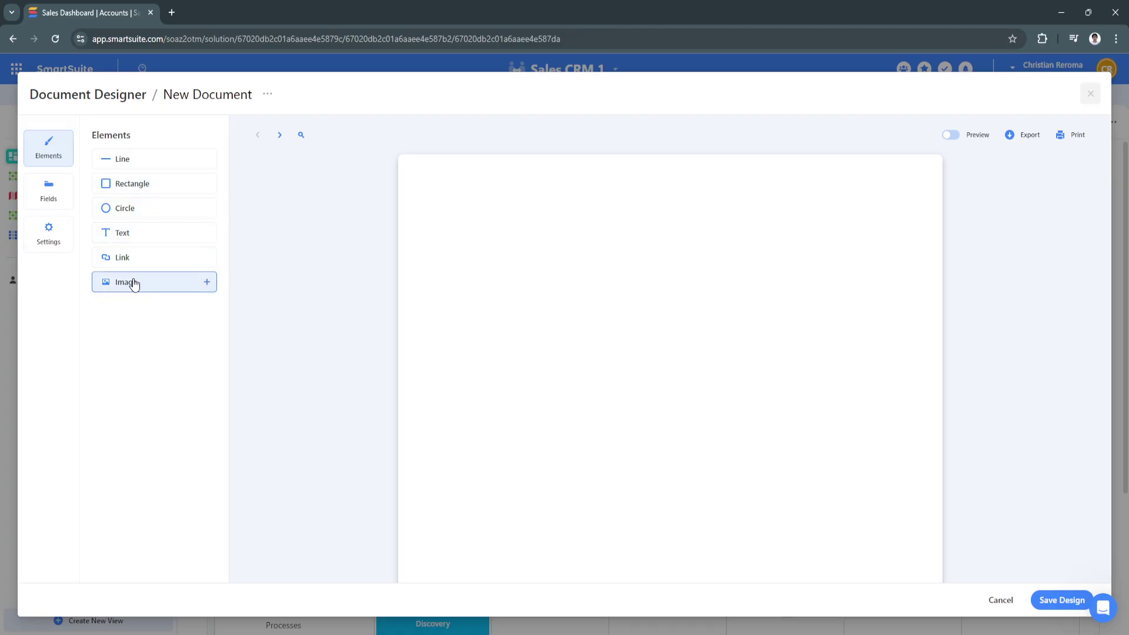
pyautogui.click(50, 194)
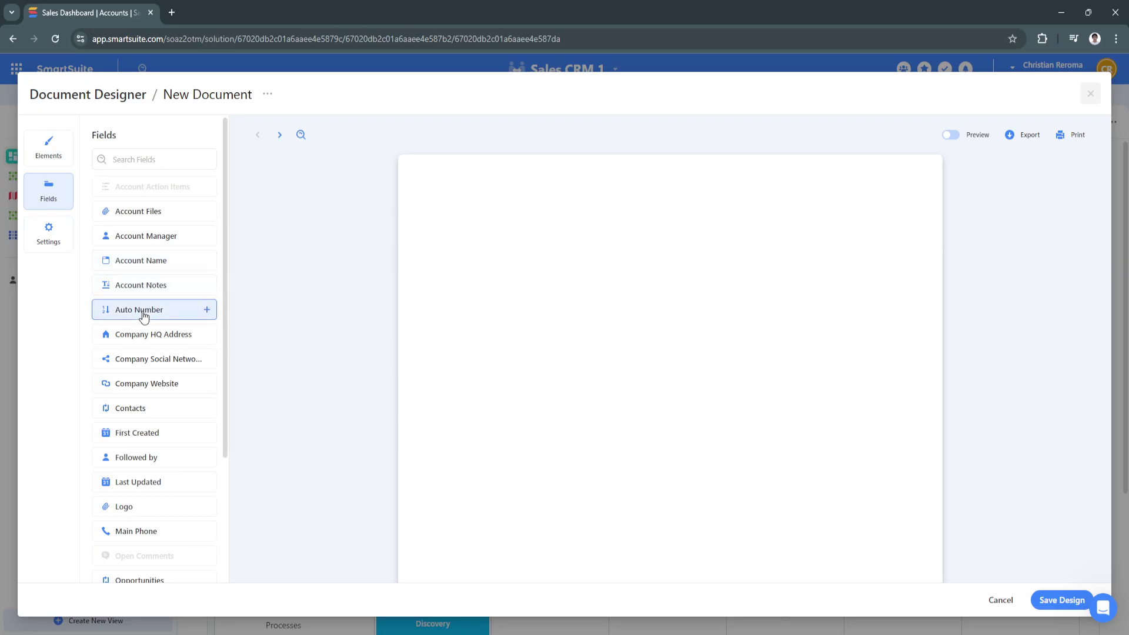
pyautogui.scroll(-3, 147, 350)
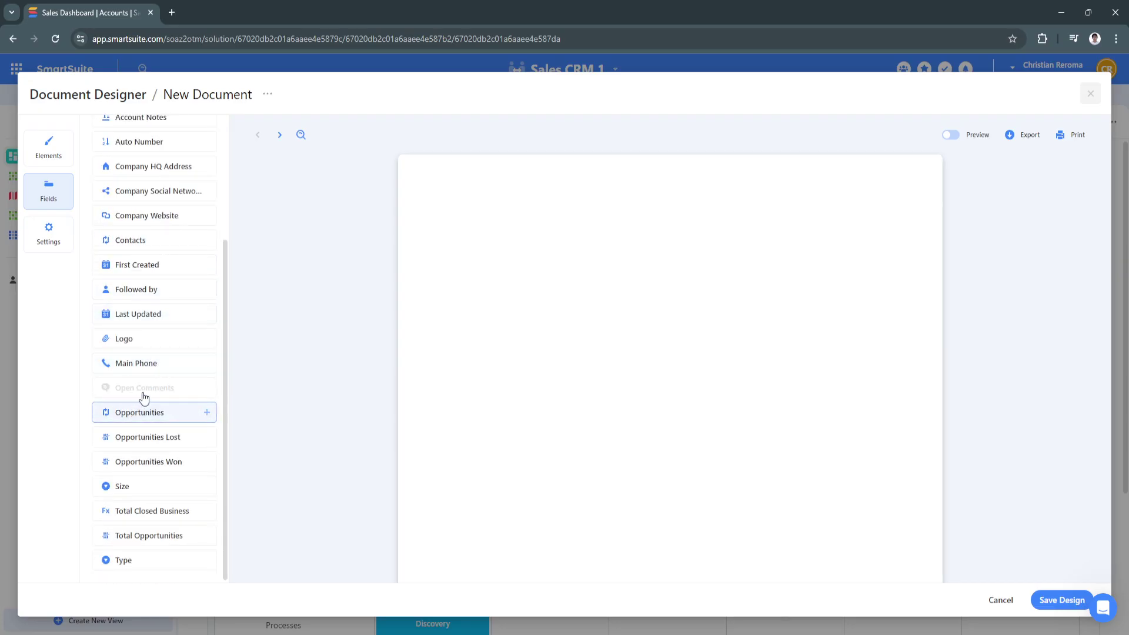
pyautogui.scroll(3, 145, 394)
pyautogui.click(44, 242)
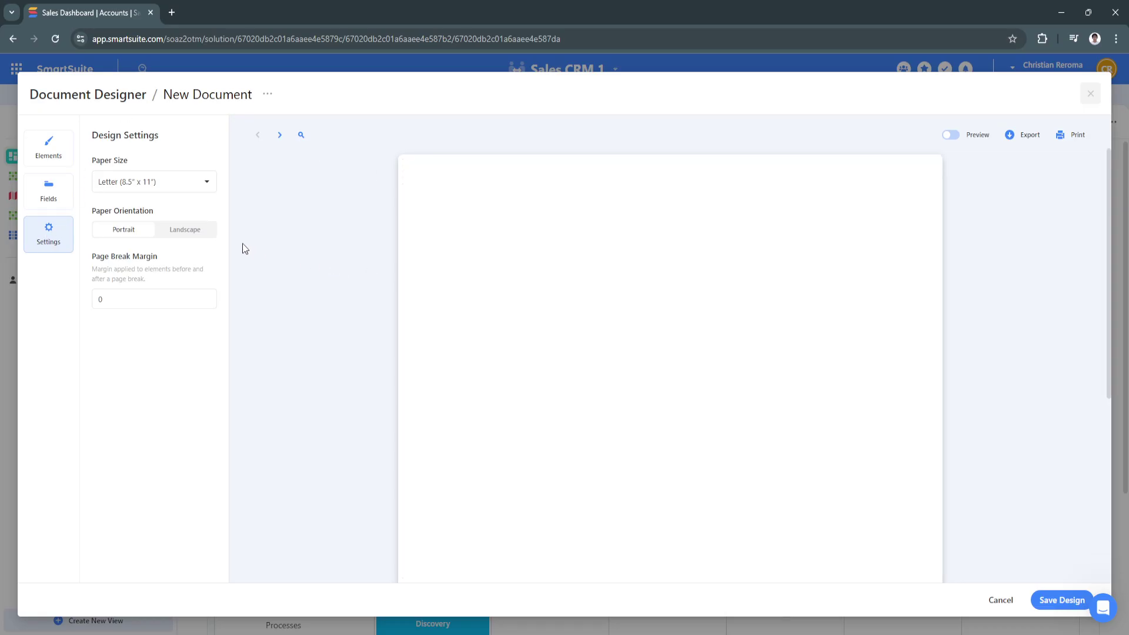
pyautogui.click(205, 185)
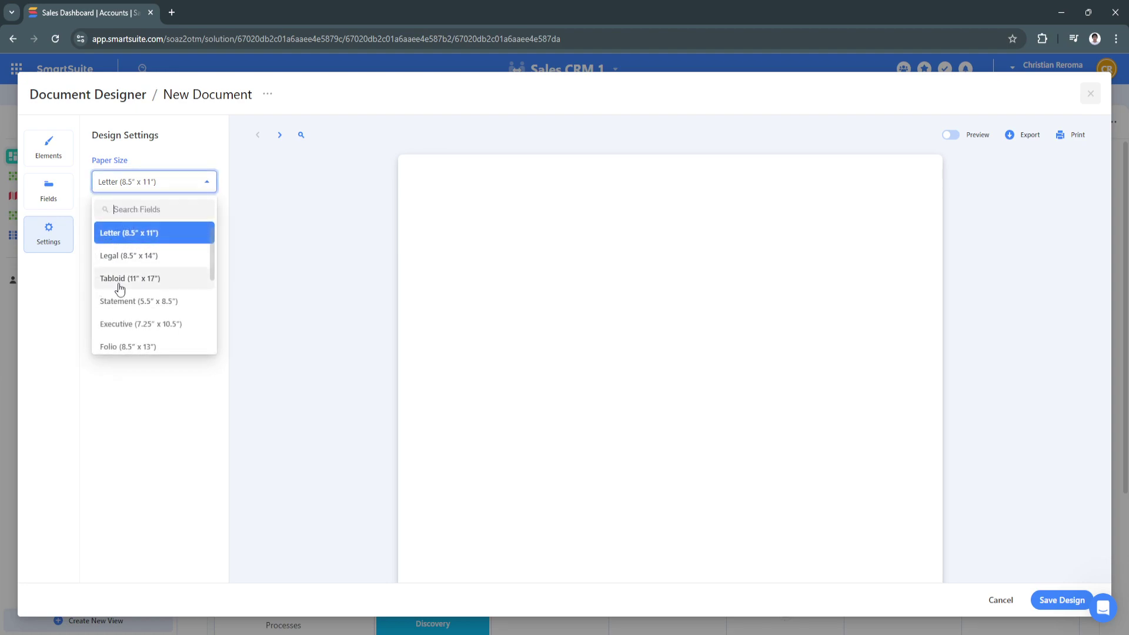
pyautogui.scroll(-3, 120, 288)
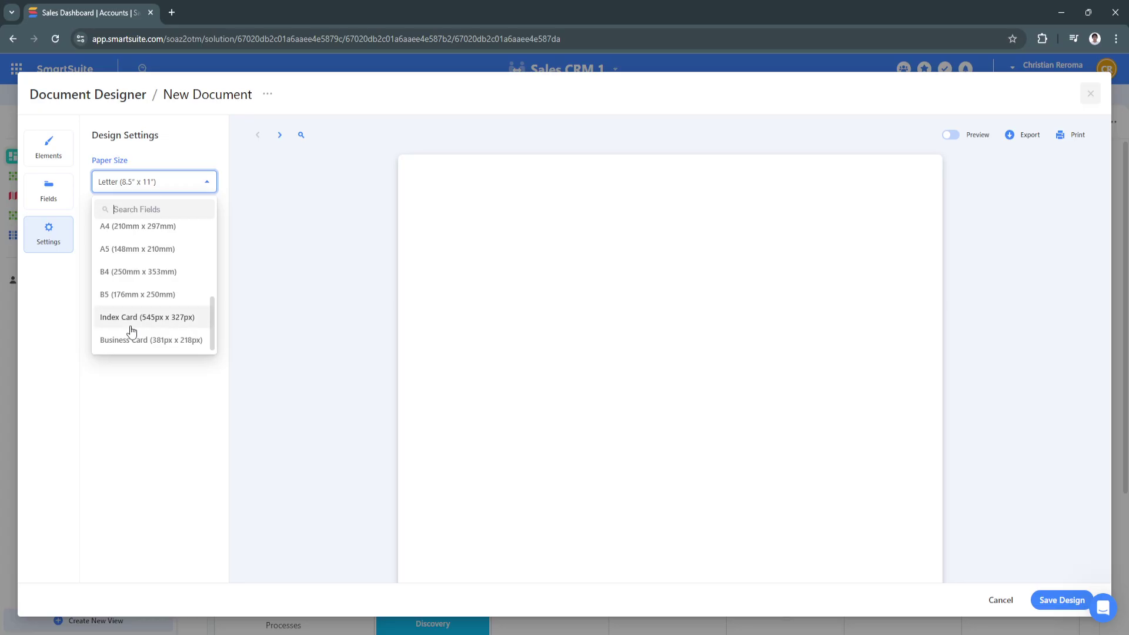
pyautogui.click(129, 422)
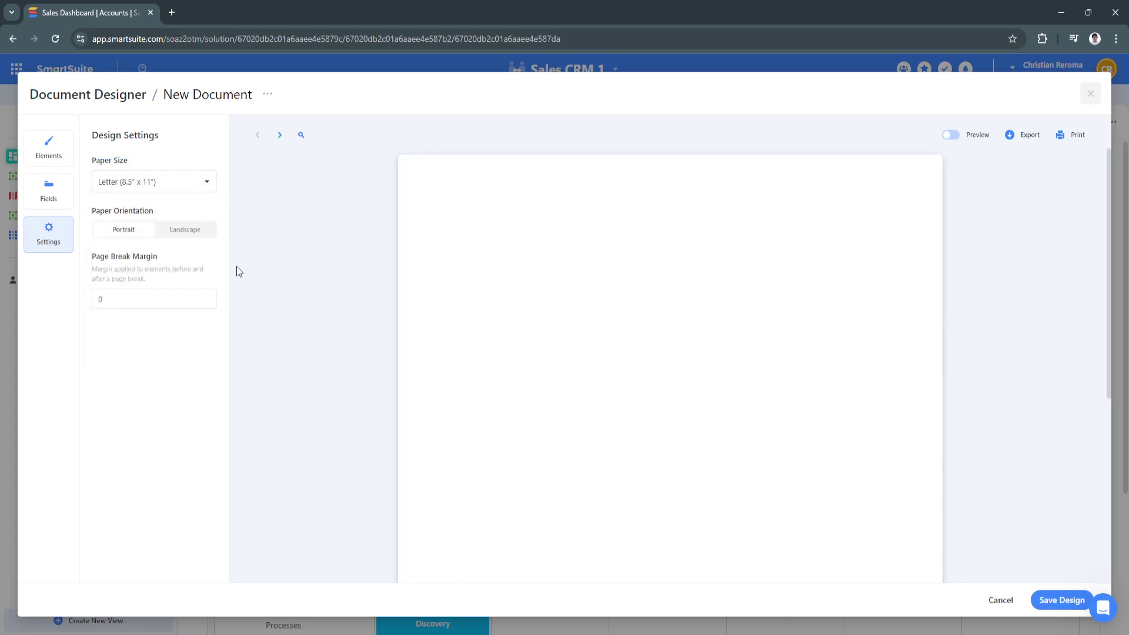
pyautogui.click(65, 201)
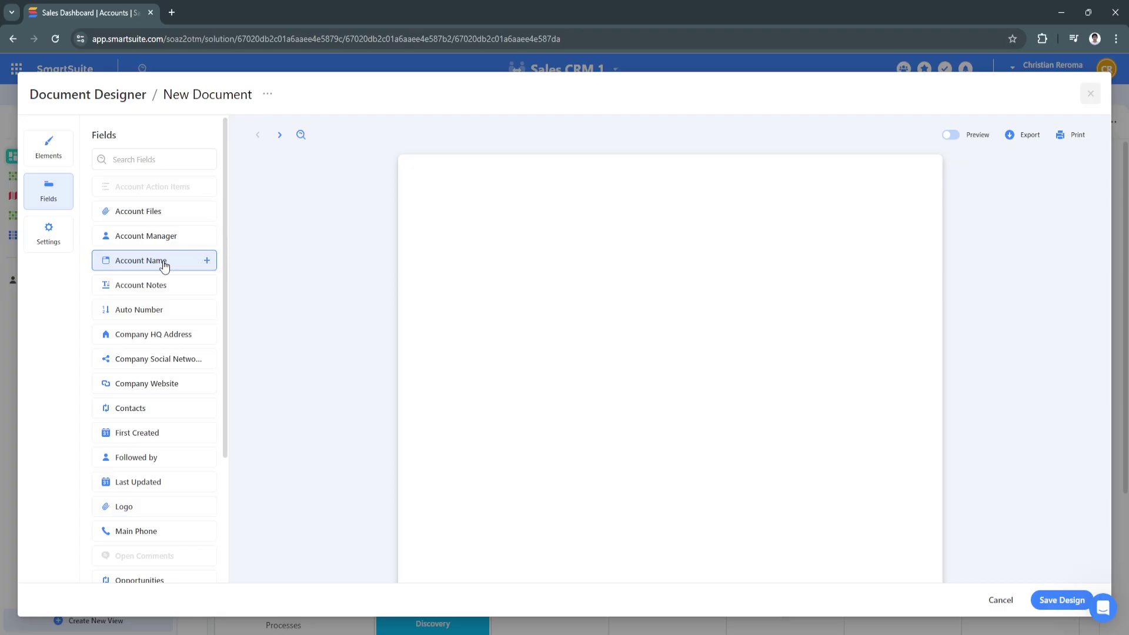
# - Add the Account Name field and position it at the page's top-left, X 70, Y 70
pyautogui.click(207, 262)
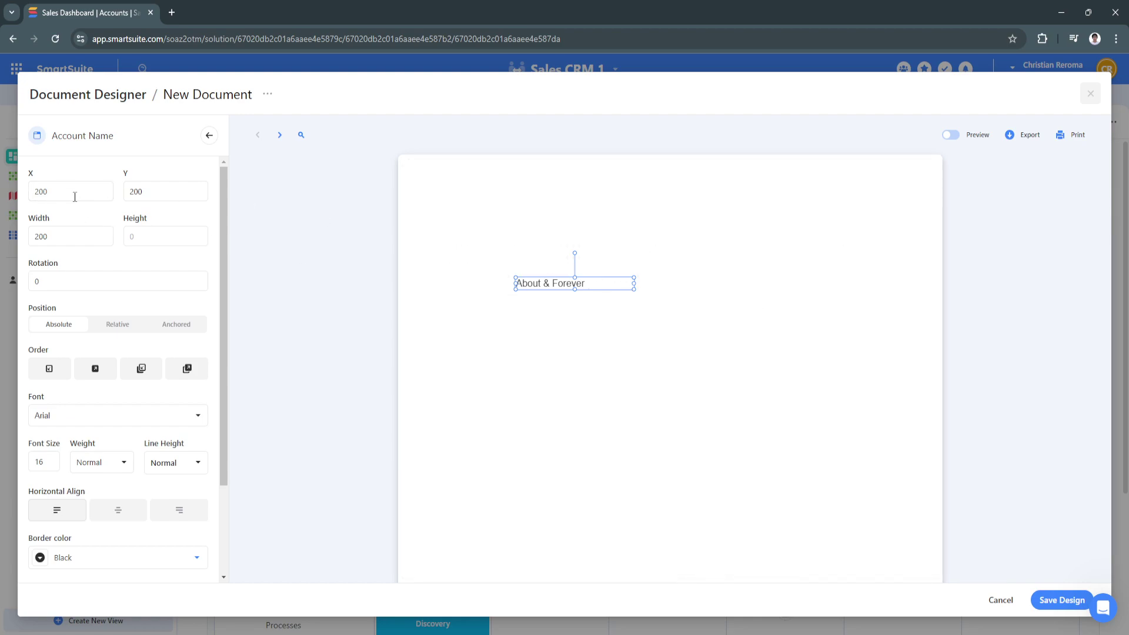
pyautogui.scroll(-1, 107, 273)
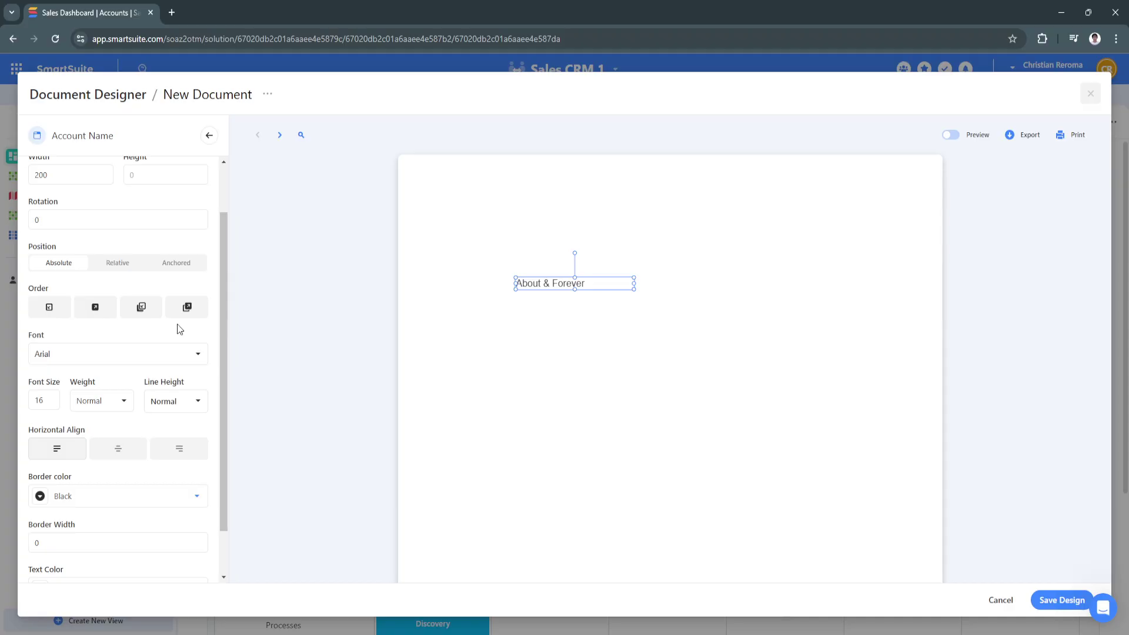
pyautogui.scroll(-1, 180, 330)
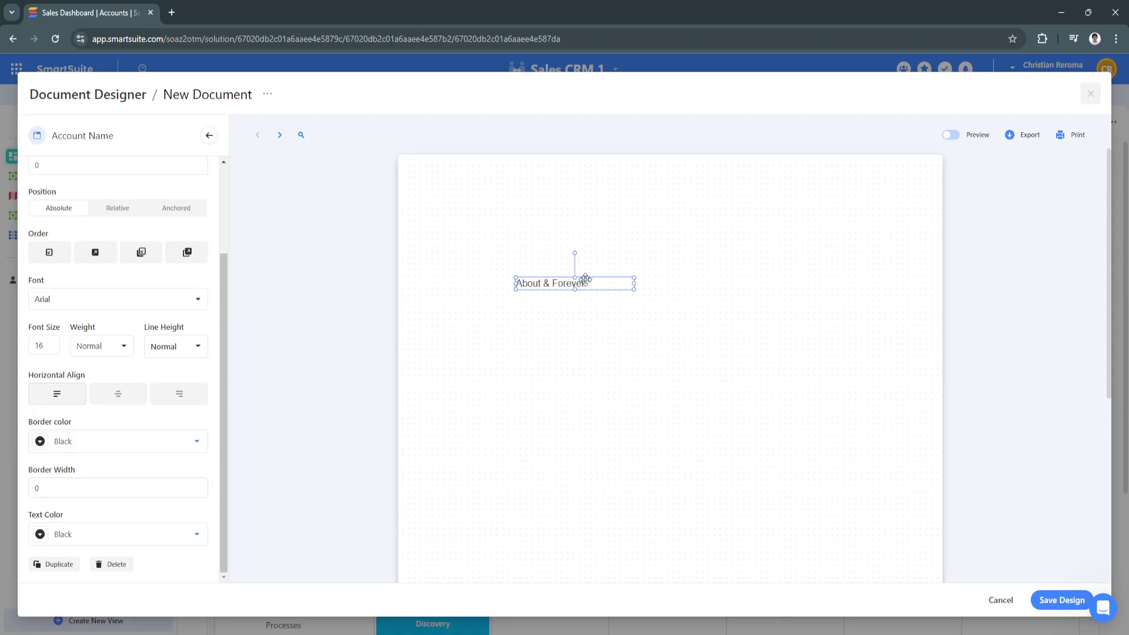
pyautogui.moveTo(592, 280); pyautogui.dragTo(514, 202)
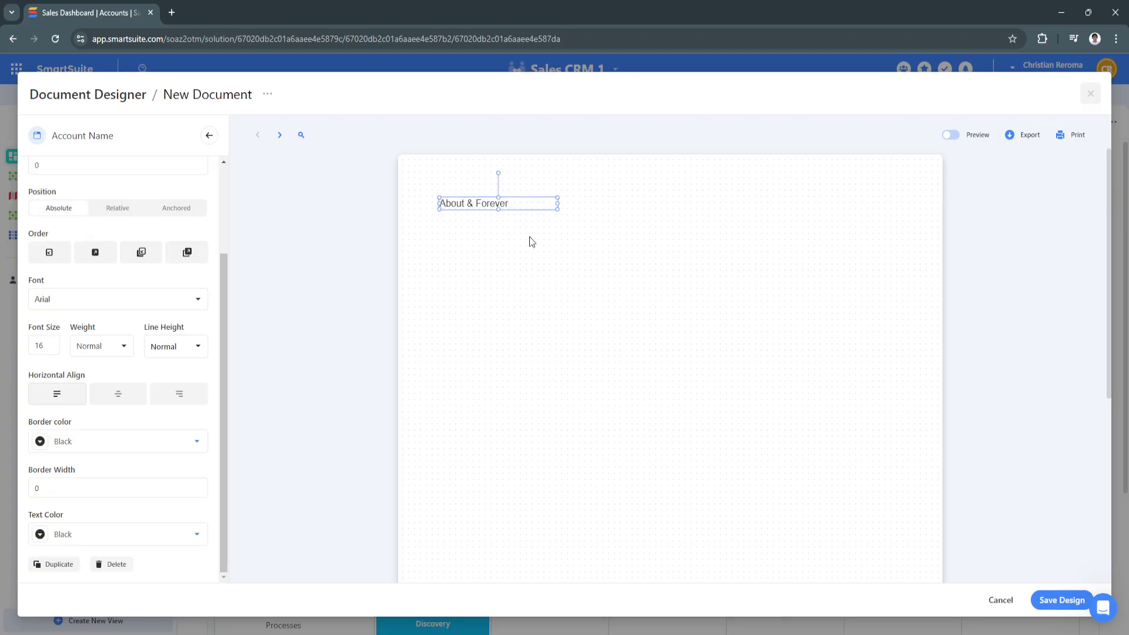
pyautogui.click(561, 313)
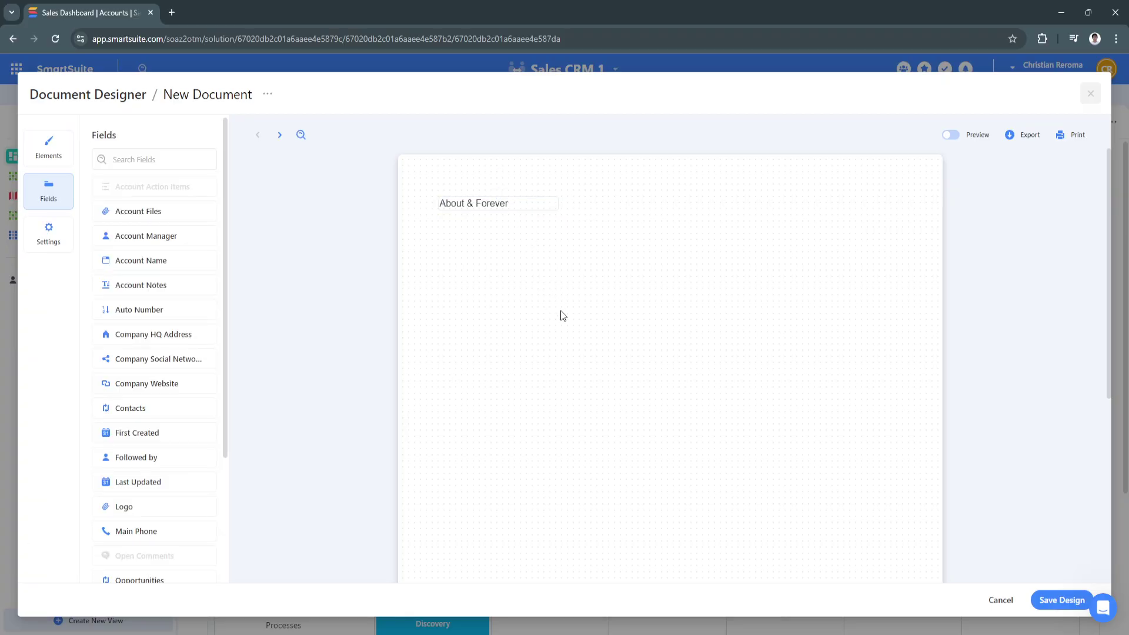
pyautogui.click(529, 206)
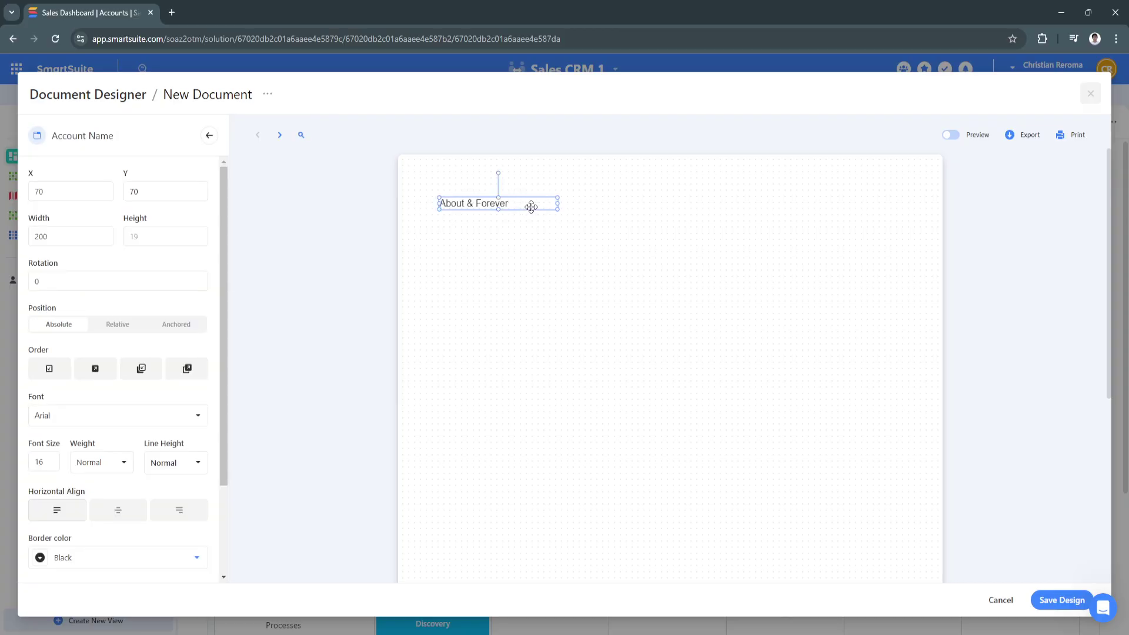
pyautogui.click(486, 287)
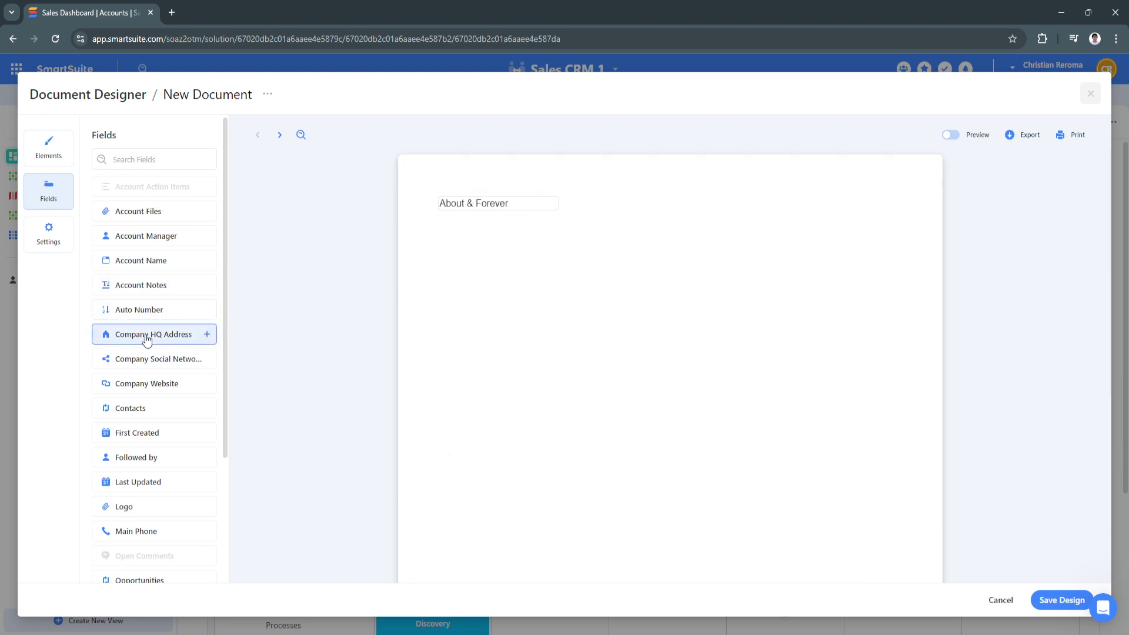
# - Add the Company HQ Address field (Singapore) and place it top-right at X 690, Y 70
pyautogui.click(208, 335)
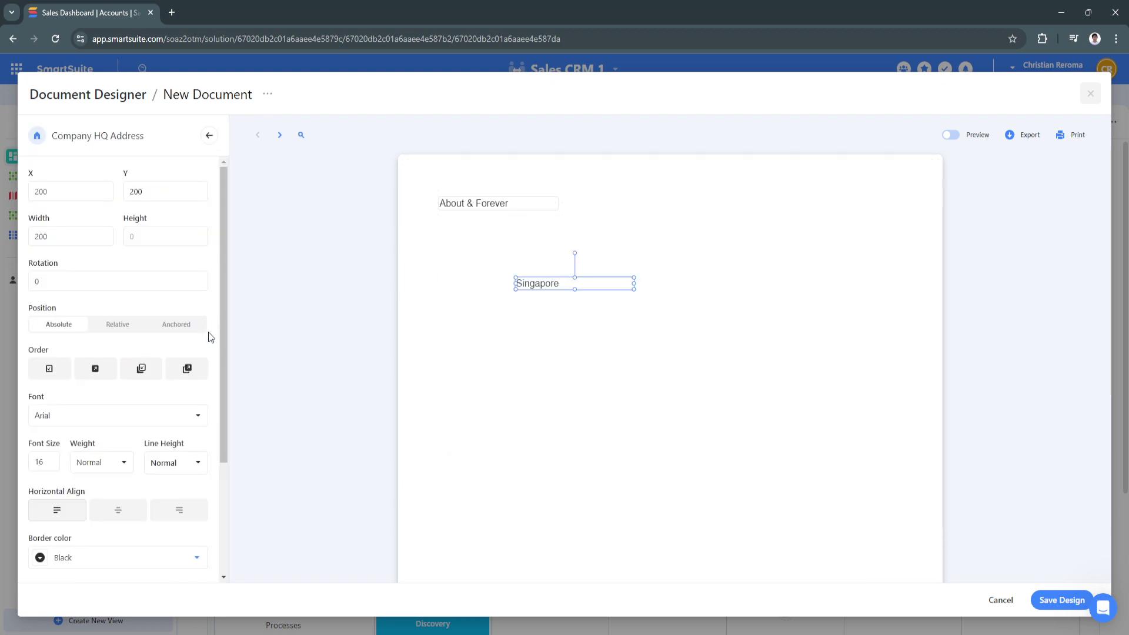
pyautogui.moveTo(609, 283); pyautogui.dragTo(525, 245)
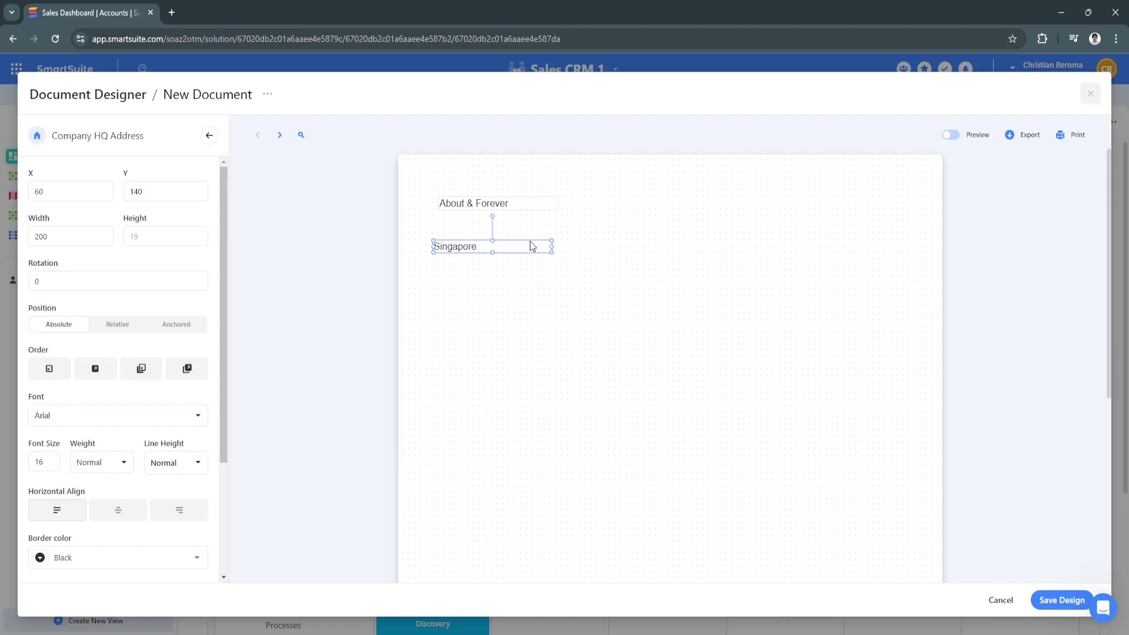
pyautogui.moveTo(531, 245); pyautogui.dragTo(537, 245)
pyautogui.moveTo(542, 245); pyautogui.dragTo(895, 199)
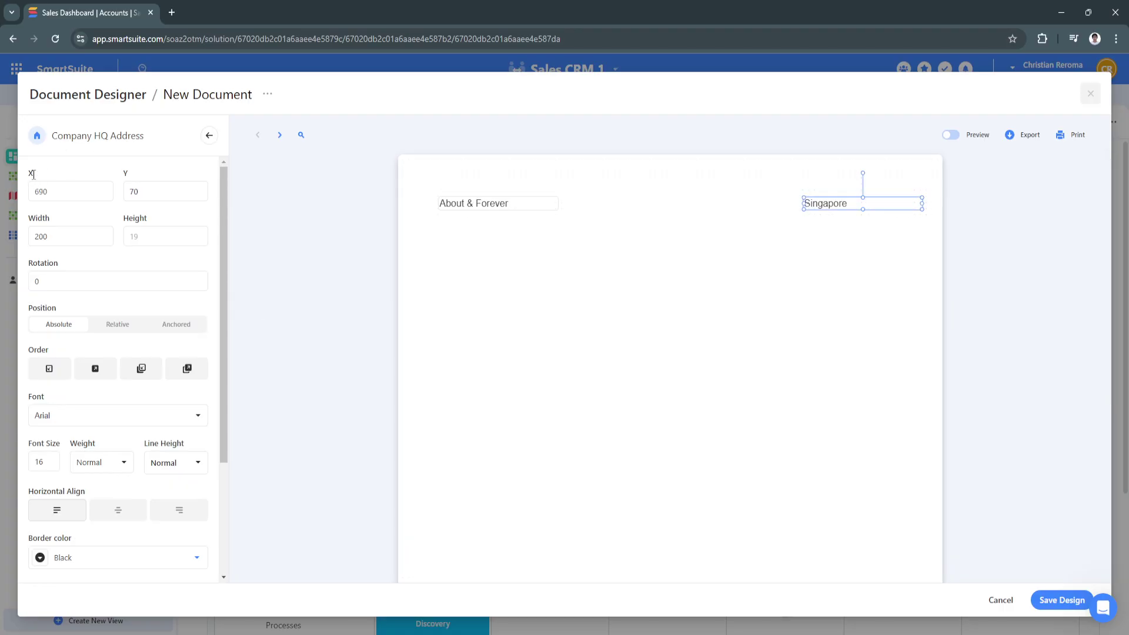
pyautogui.click(210, 136)
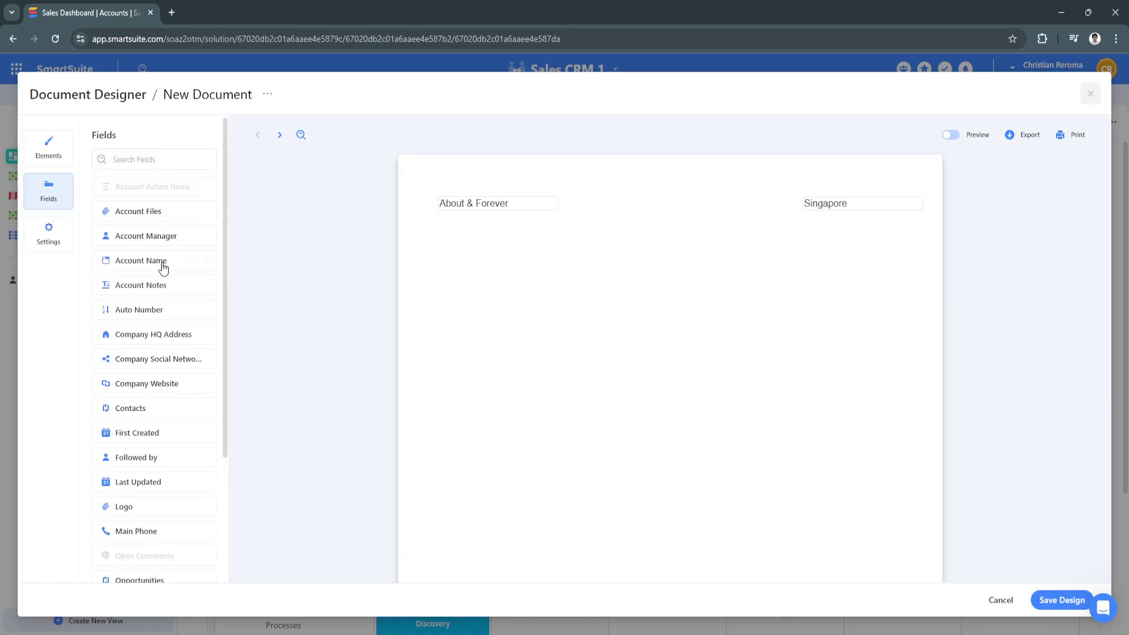
# - Add the Company Website field and align it under the Singapore address at X 690, Y 90
pyautogui.click(205, 384)
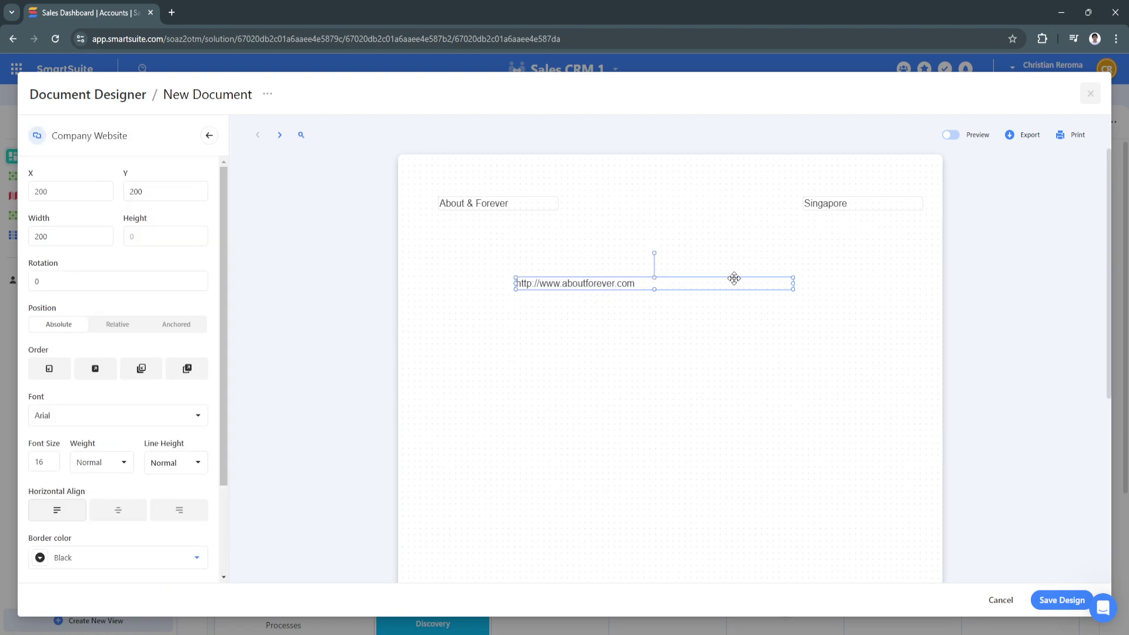
pyautogui.moveTo(731, 278); pyautogui.dragTo(992, 211)
pyautogui.click(688, 288)
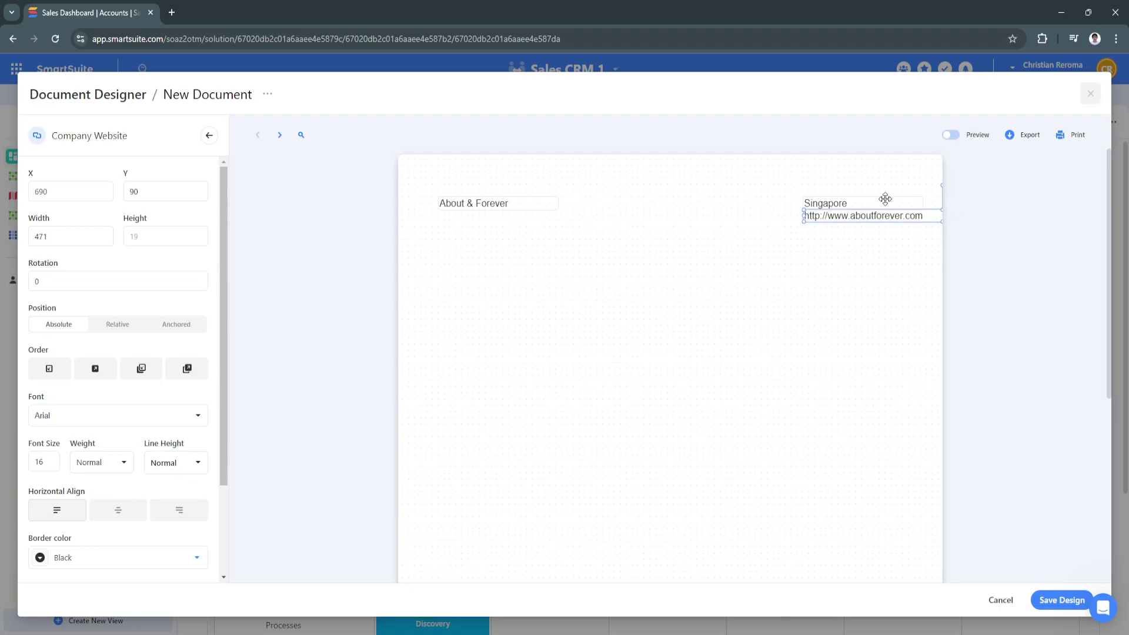
pyautogui.moveTo(885, 199); pyautogui.dragTo(814, 215)
pyautogui.click(698, 288)
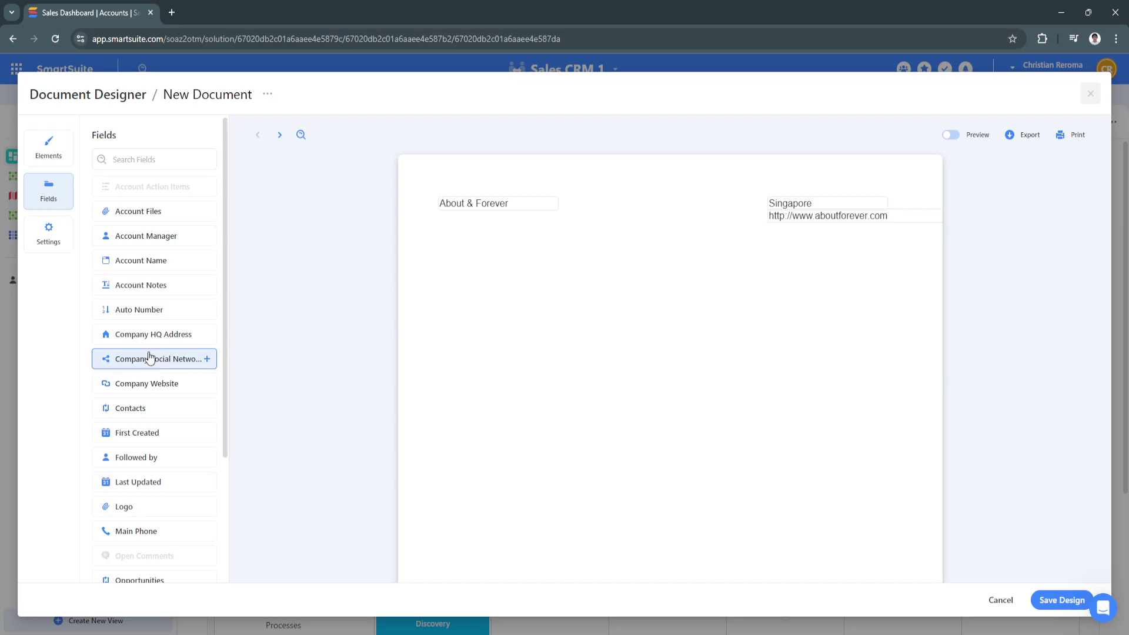
# - Add the Company Social Networks links as a row below the header at X 80, Y 170
pyautogui.click(207, 359)
pyautogui.moveTo(686, 278); pyautogui.dragTo(613, 262)
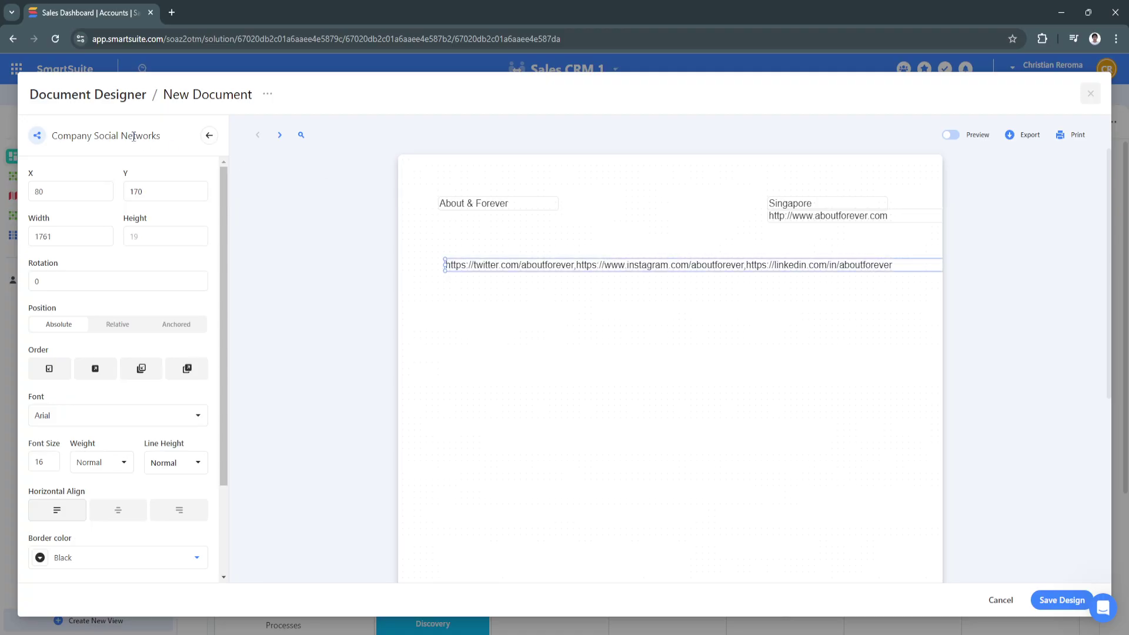
pyautogui.click(209, 135)
pyautogui.click(40, 159)
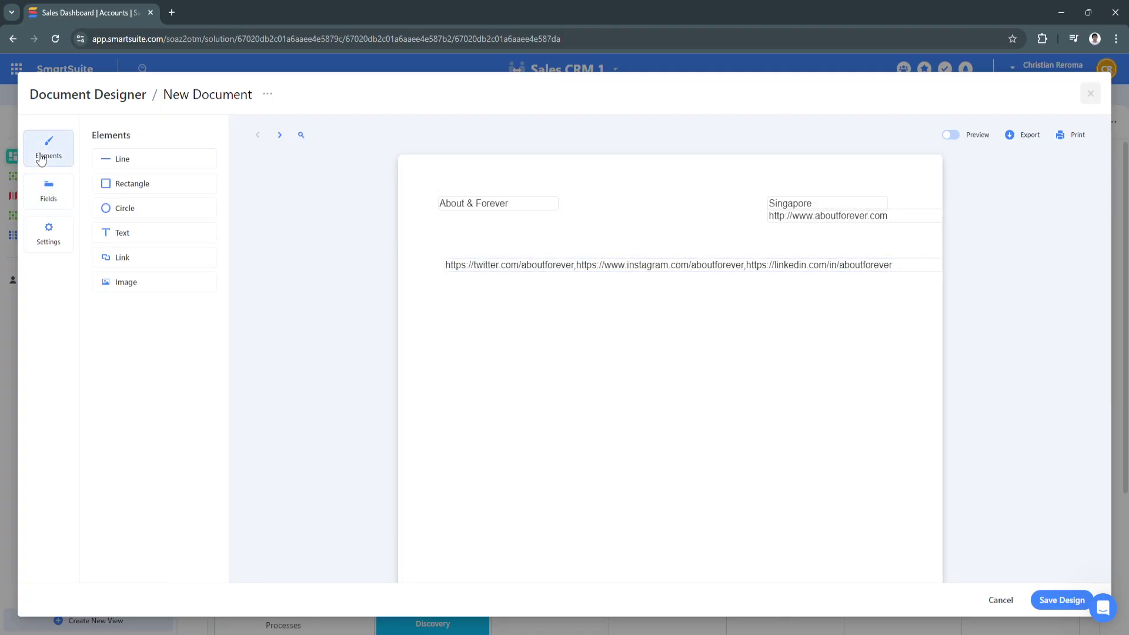
pyautogui.moveTo(139, 261)
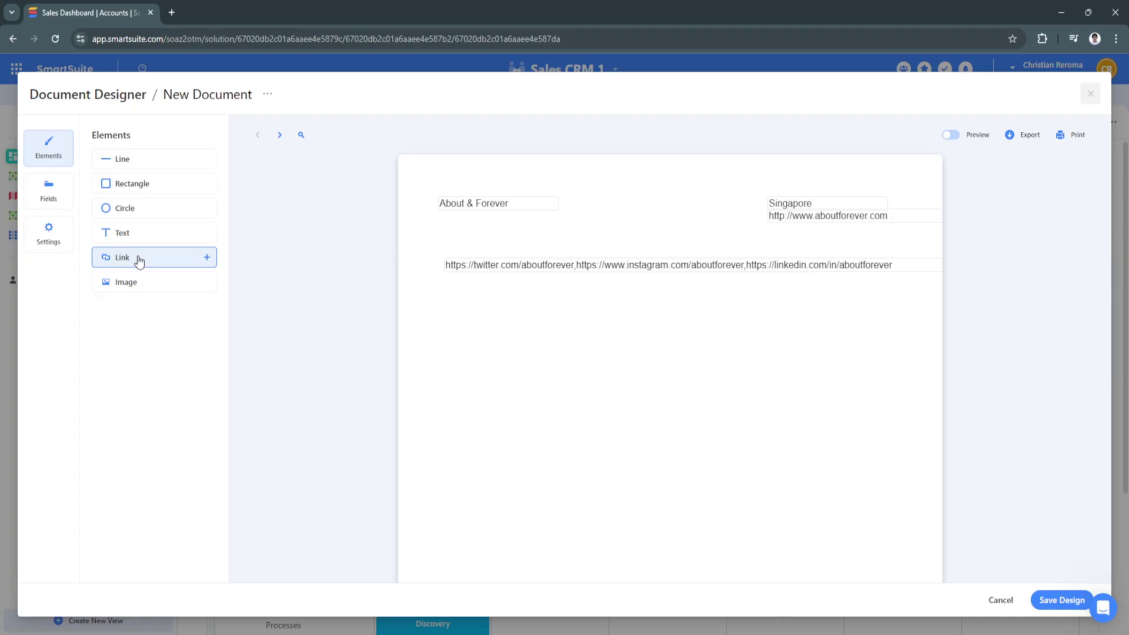
pyautogui.click(132, 282)
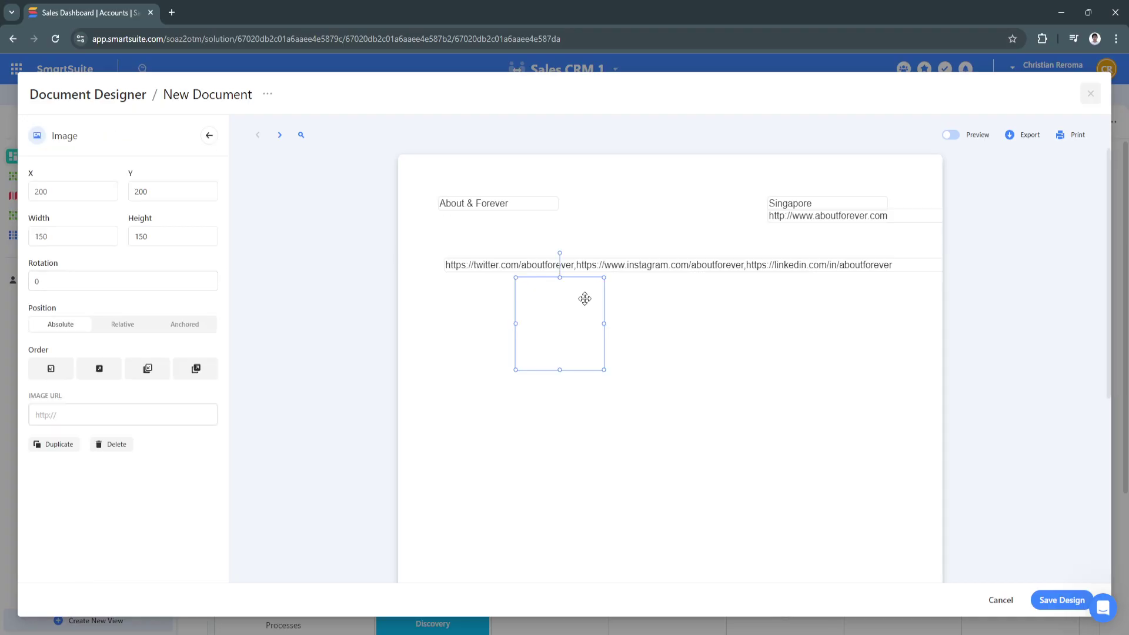
pyautogui.moveTo(557, 323); pyautogui.dragTo(499, 335)
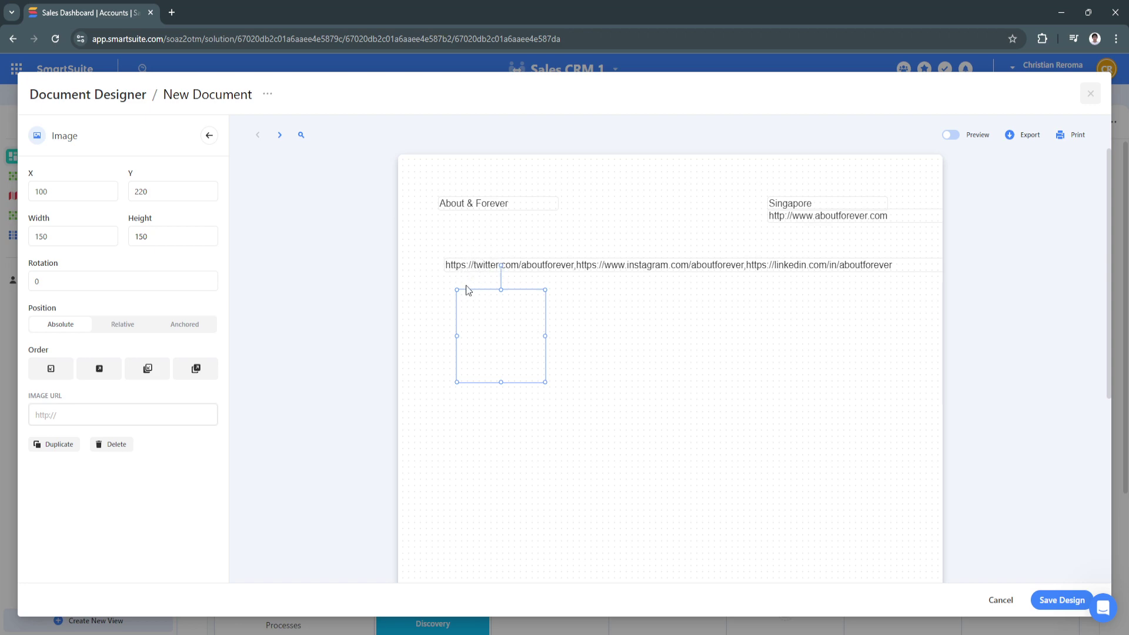
pyautogui.moveTo(484, 328); pyautogui.dragTo(467, 347)
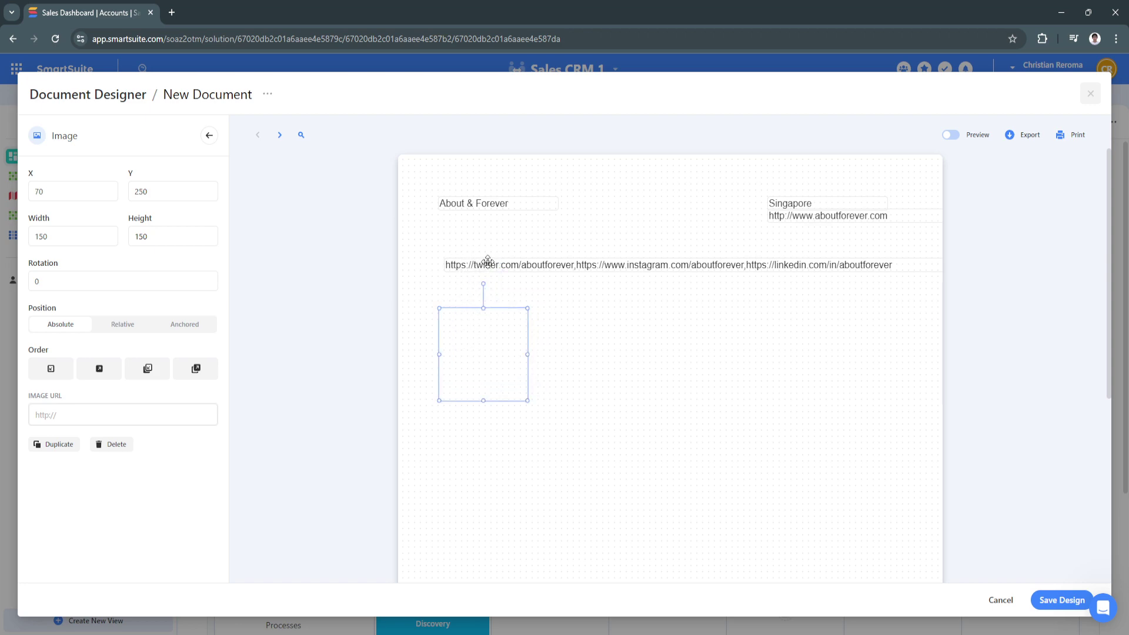
pyautogui.click(44, 415)
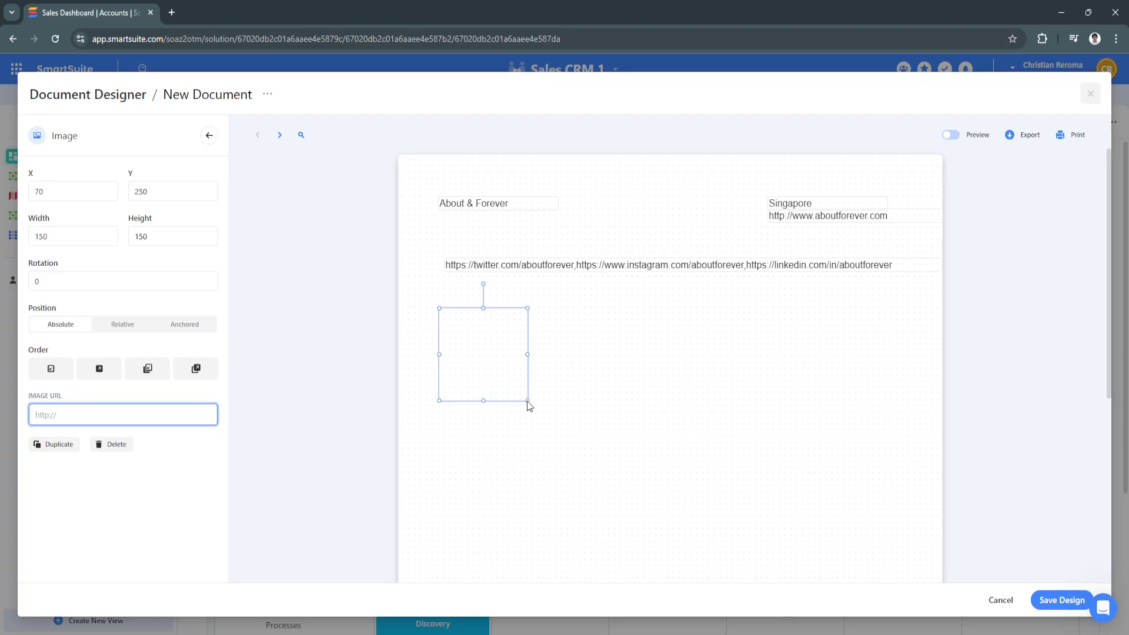
pyautogui.moveTo(526, 399); pyautogui.dragTo(816, 487)
pyautogui.scroll(-4, 817, 423)
pyautogui.moveTo(812, 255); pyautogui.dragTo(825, 541)
pyautogui.click(86, 415)
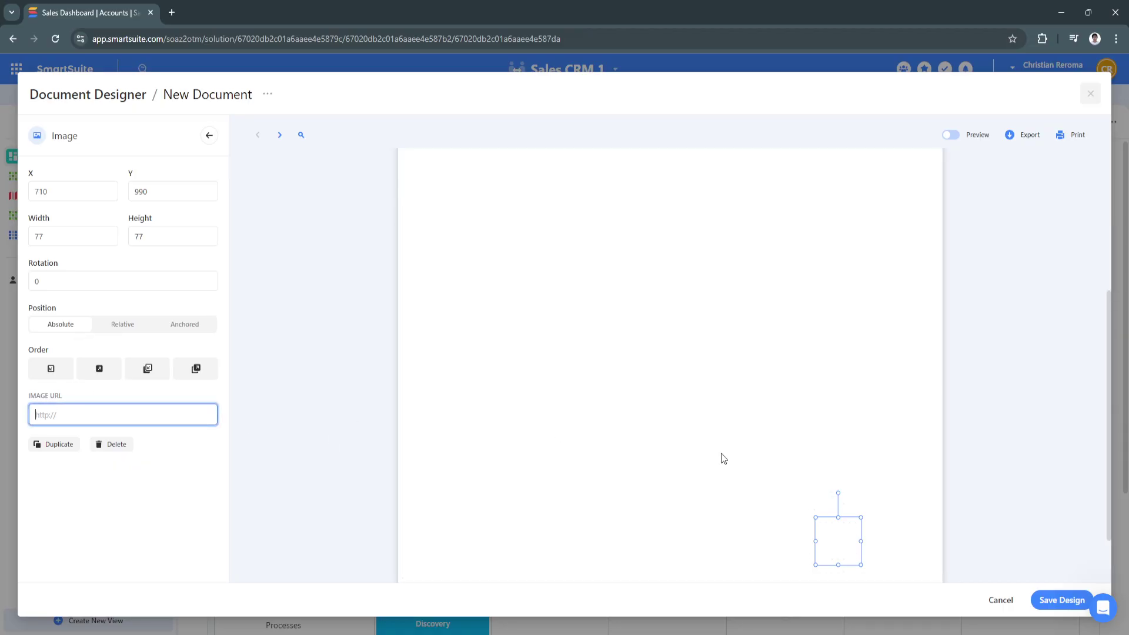
pyautogui.click(779, 462)
pyautogui.click(838, 548)
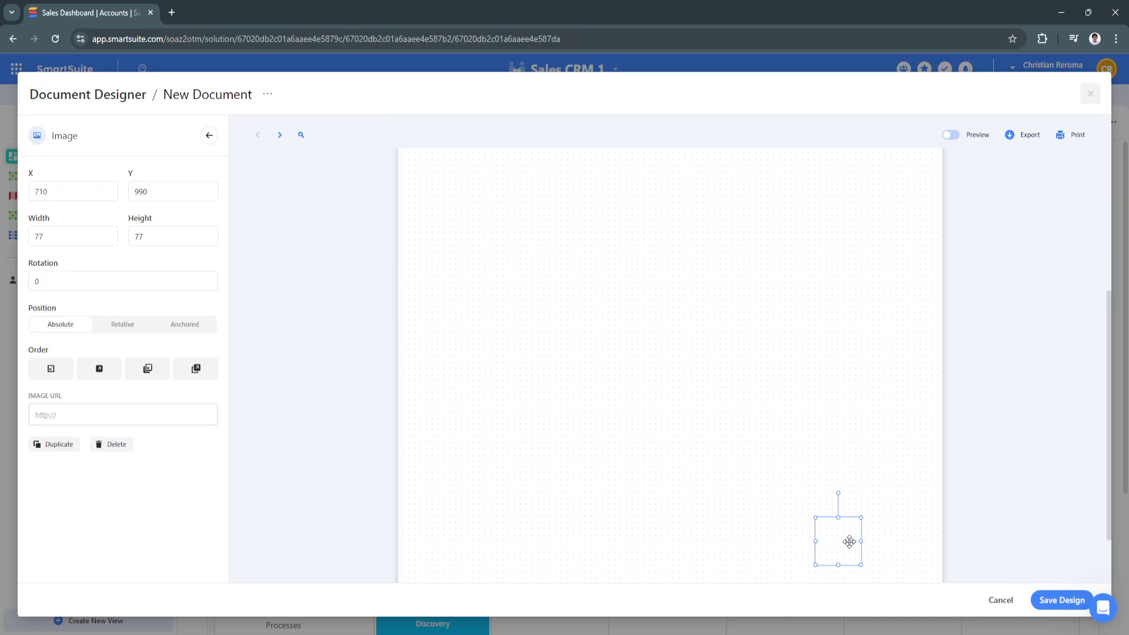
pyautogui.press('Delete')
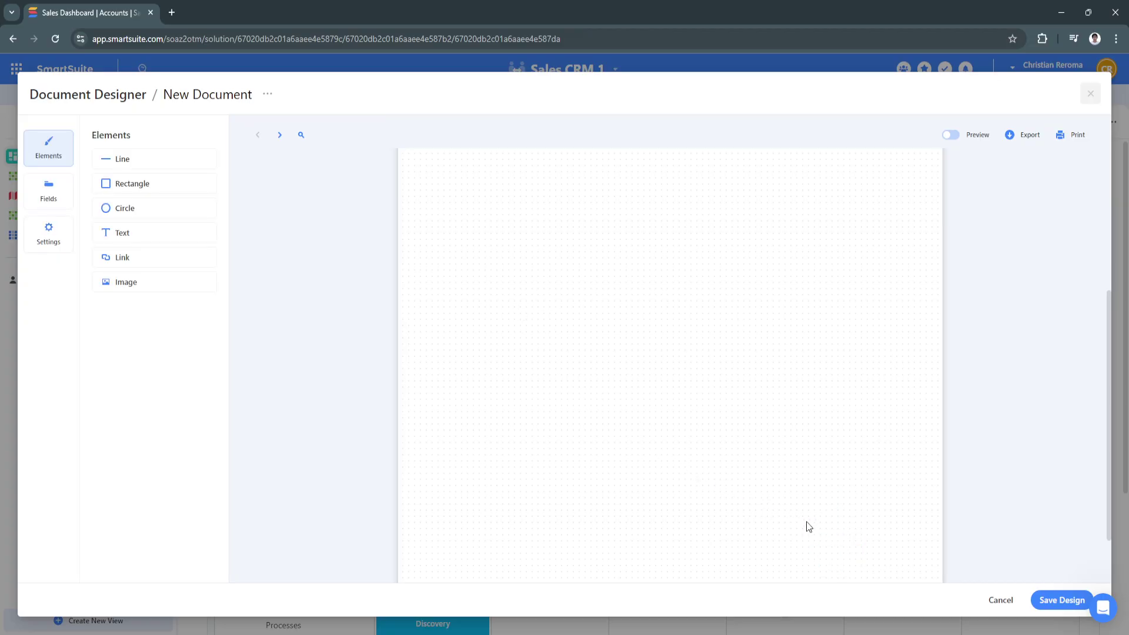
# - Add the account Type field to the page from the Fields list
pyautogui.click(48, 191)
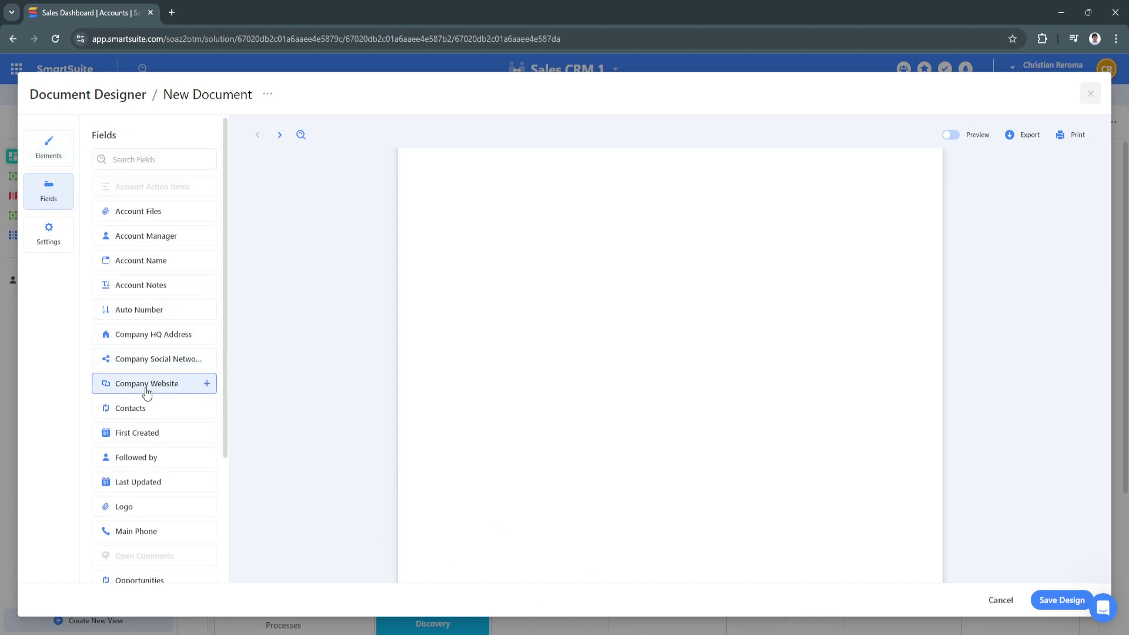
pyautogui.scroll(-1, 153, 429)
pyautogui.scroll(-1, 152, 433)
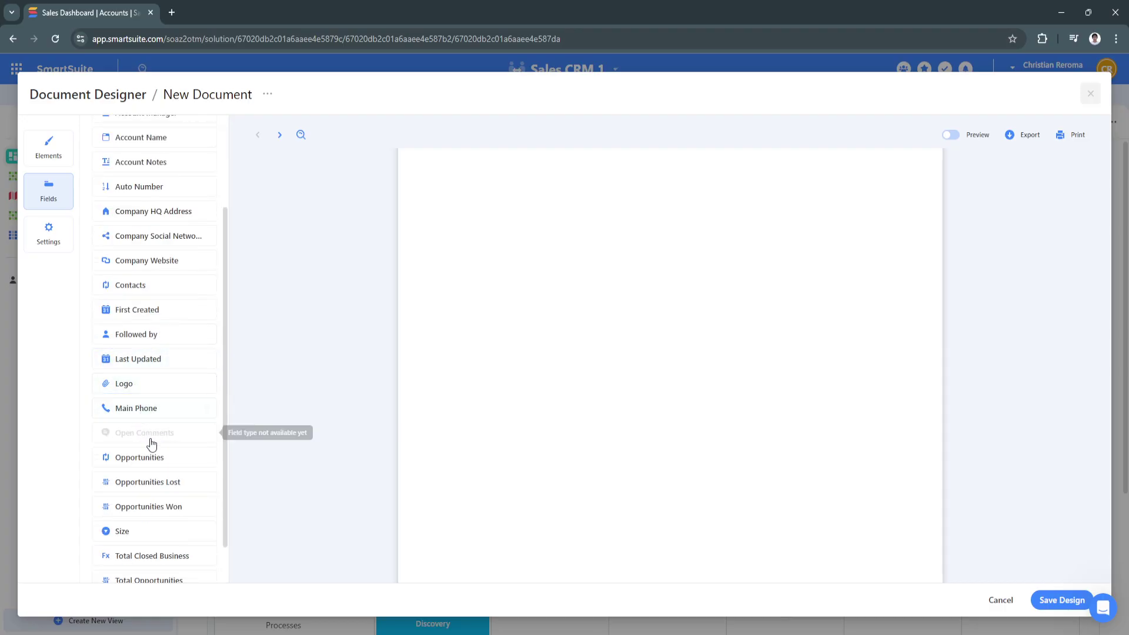
pyautogui.scroll(-1, 150, 444)
pyautogui.click(142, 560)
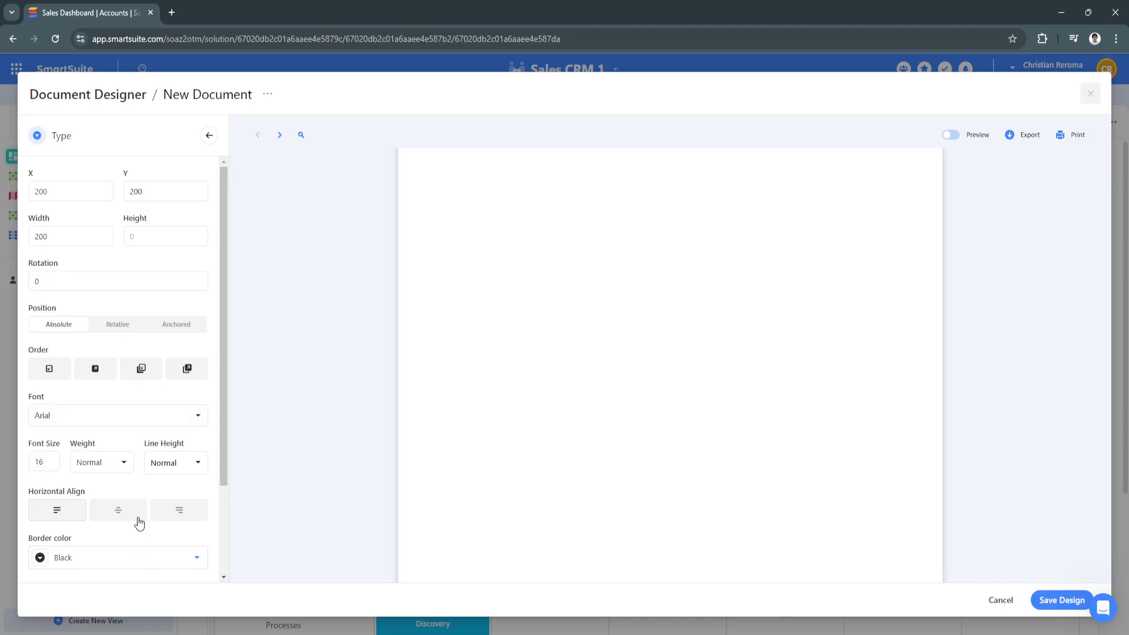
pyautogui.click(208, 138)
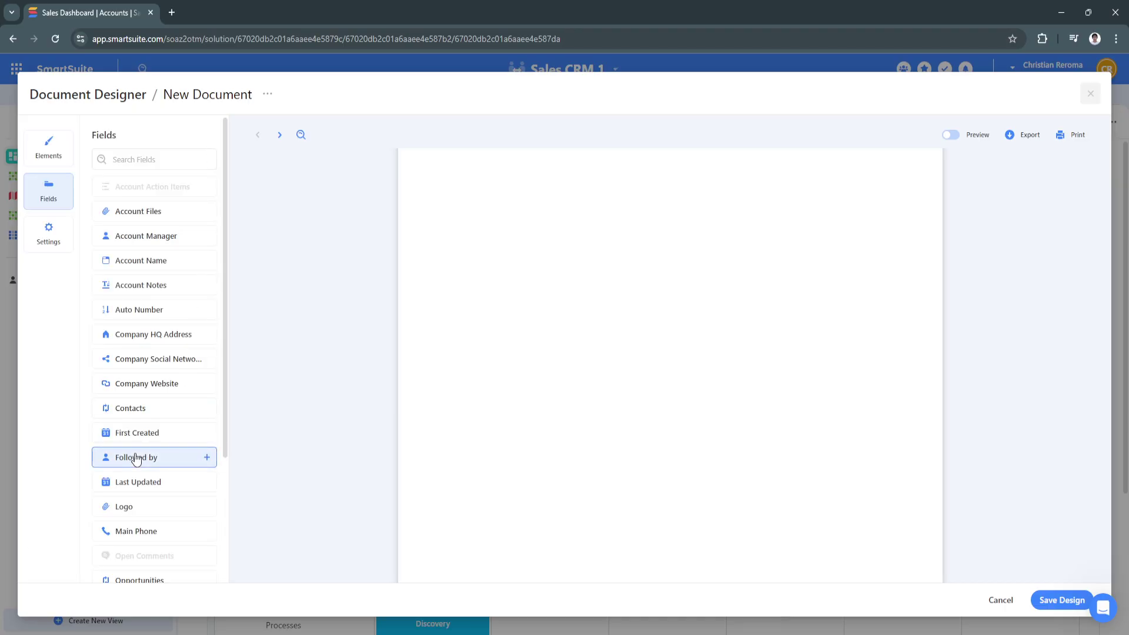
# - Search the fields for 'te', then switch to the Elements list
pyautogui.click(147, 163)
pyautogui.write('te')
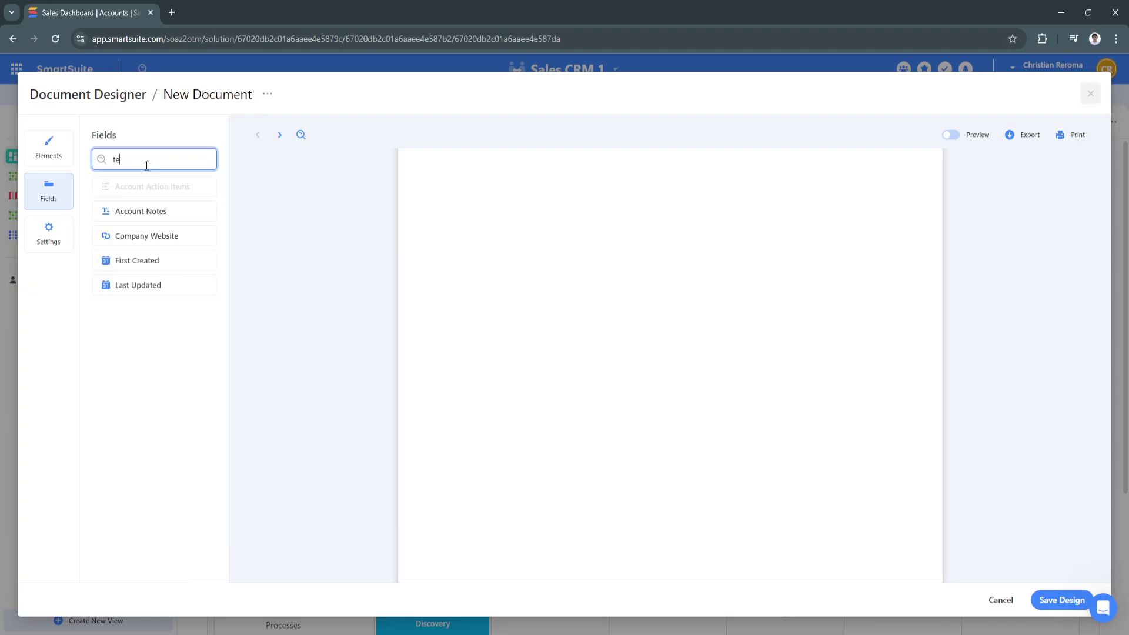
pyautogui.click(28, 151)
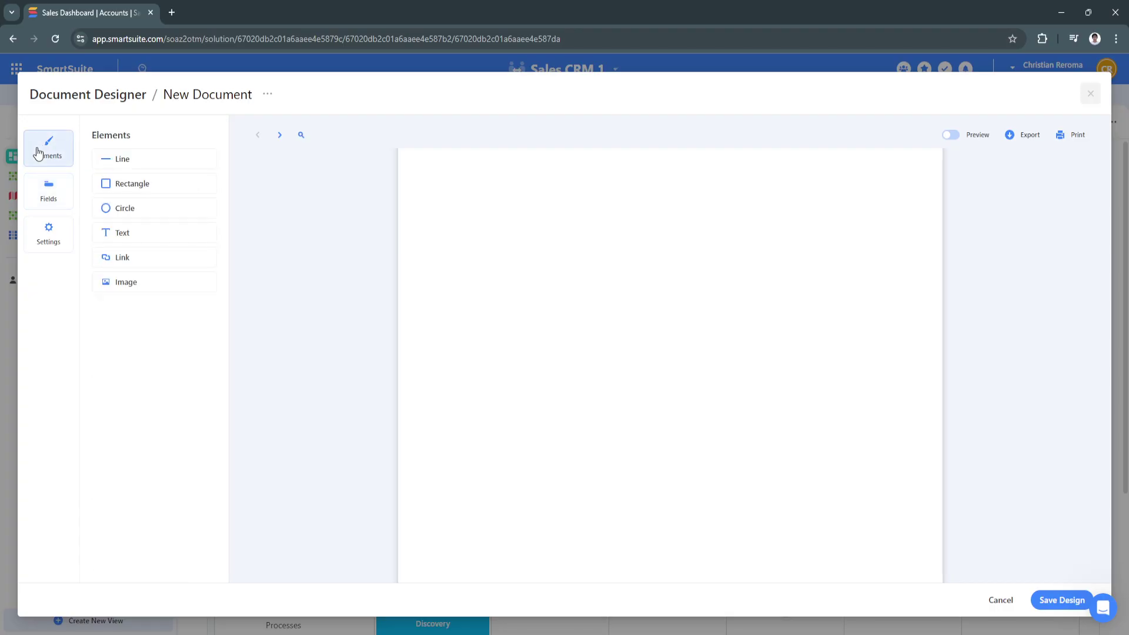
# - Add a text box below Prospect and replace its placeholder content with 'Introduction'
pyautogui.click(123, 234)
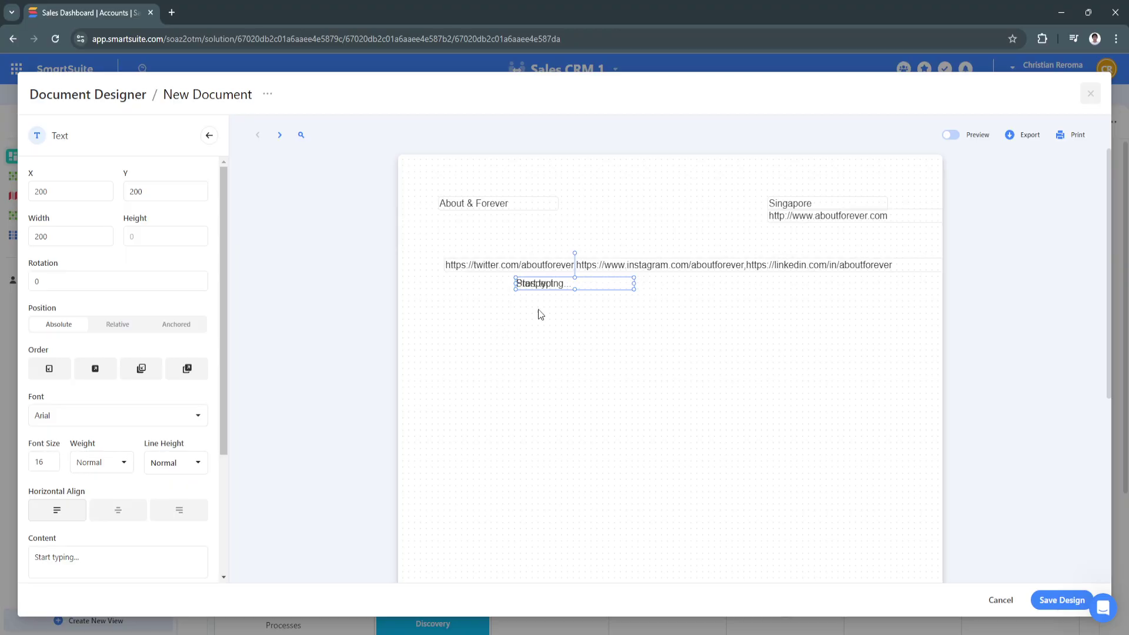
pyautogui.moveTo(586, 281); pyautogui.dragTo(573, 337)
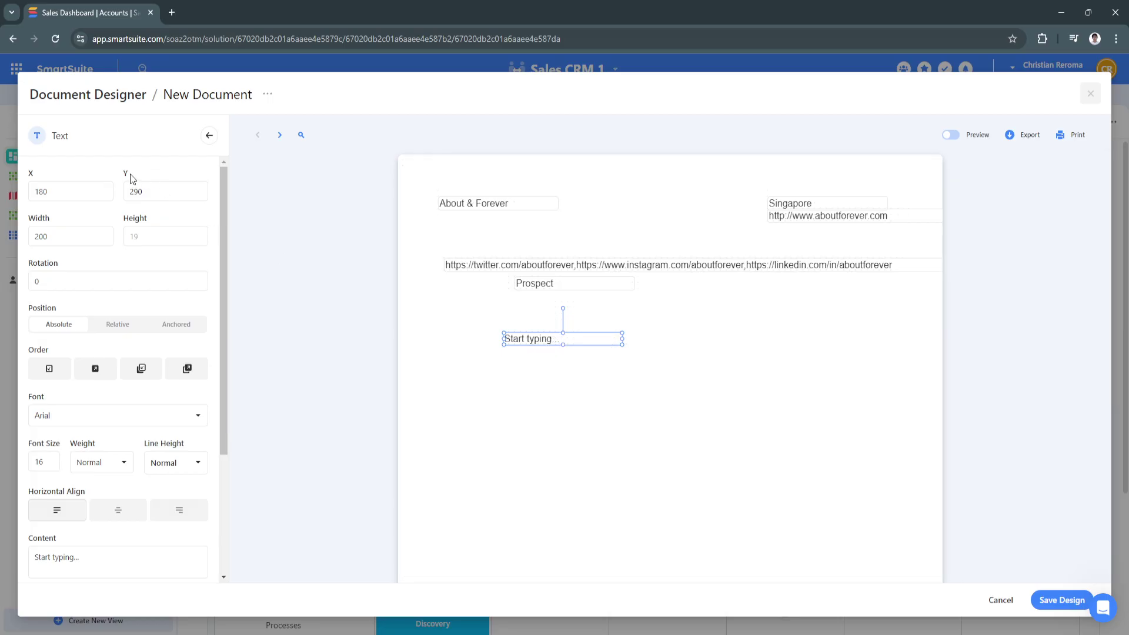
pyautogui.click(208, 142)
pyautogui.click(535, 339)
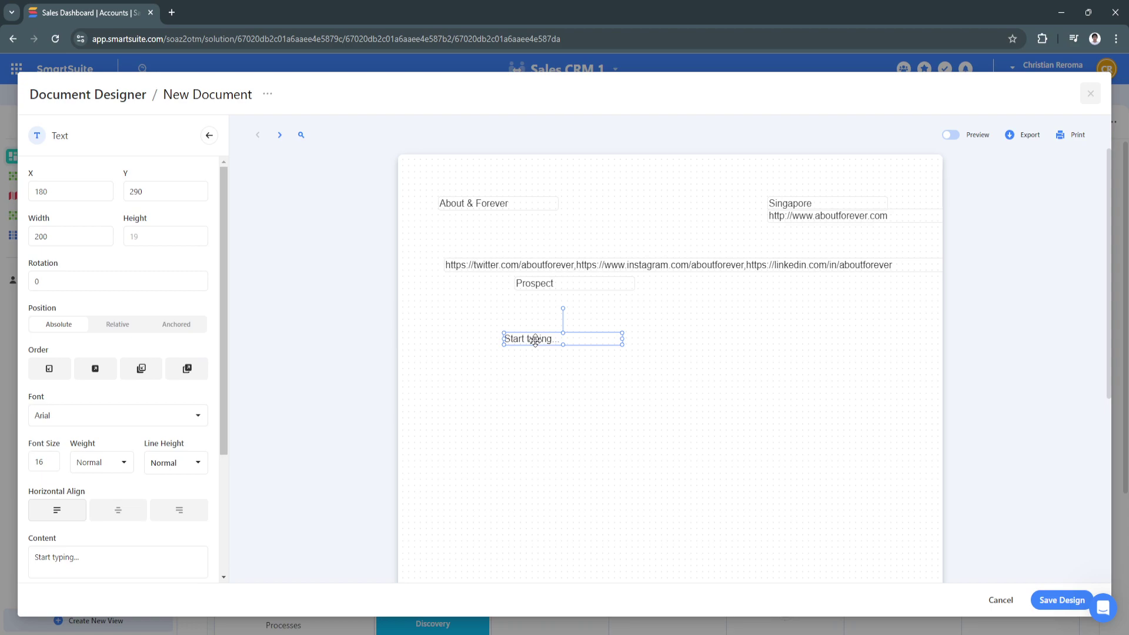
pyautogui.scroll(-2, 142, 394)
pyautogui.click(88, 439)
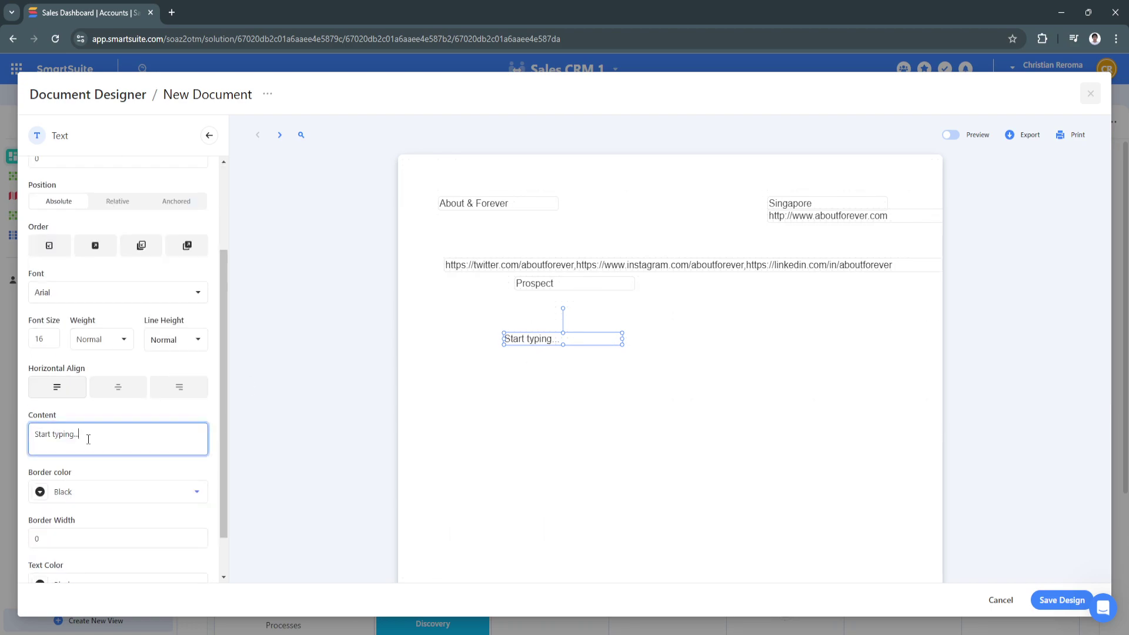
pyautogui.moveTo(88, 439); pyautogui.dragTo(35, 436)
pyautogui.press('BackSpace')
pyautogui.write('Introduction')
# - Raise the Introduction heading's font size to 26 and give it a Blue border
pyautogui.click(54, 340)
pyautogui.click(54, 336)
pyautogui.click(54, 336)
pyautogui.click(54, 336)
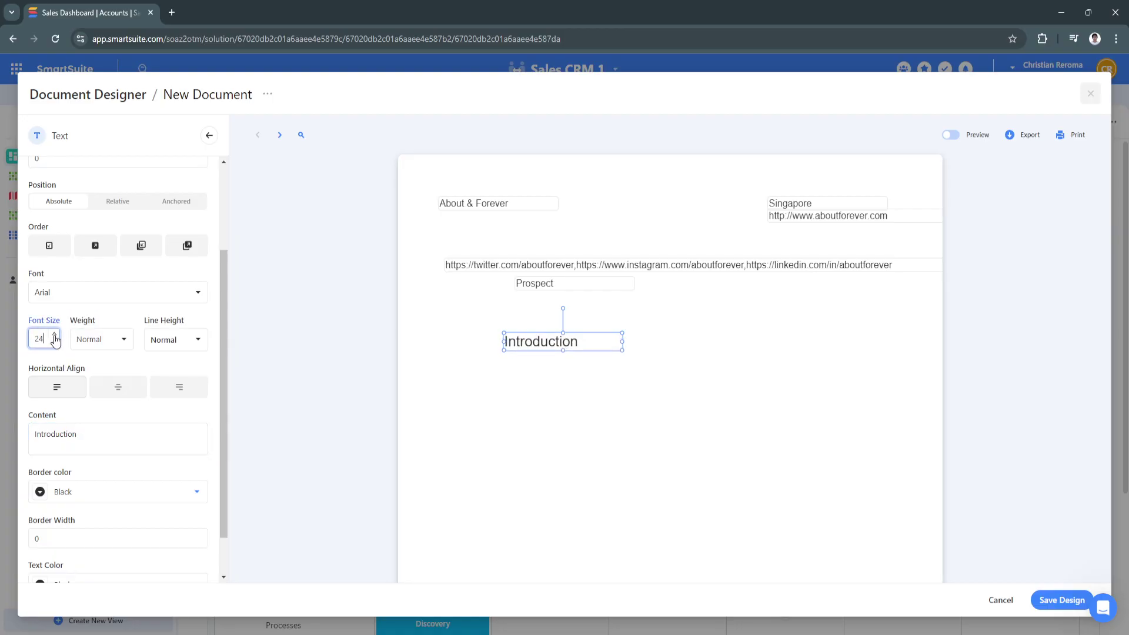
pyautogui.click(54, 336)
pyautogui.click(54, 336)
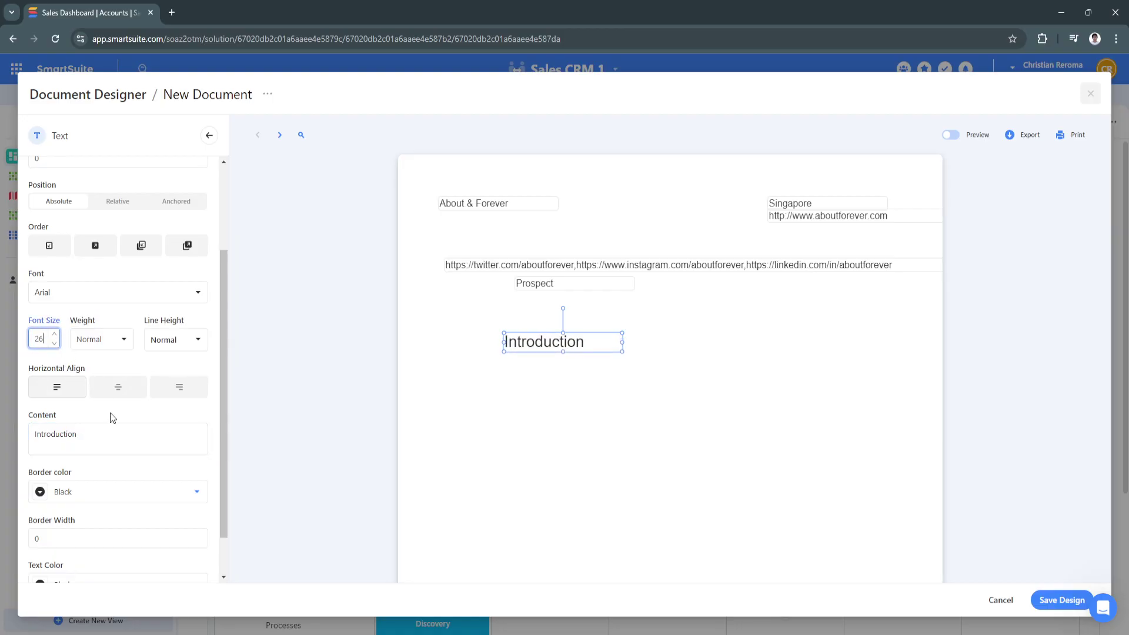
pyautogui.scroll(1, 109, 243)
pyautogui.scroll(1, 86, 274)
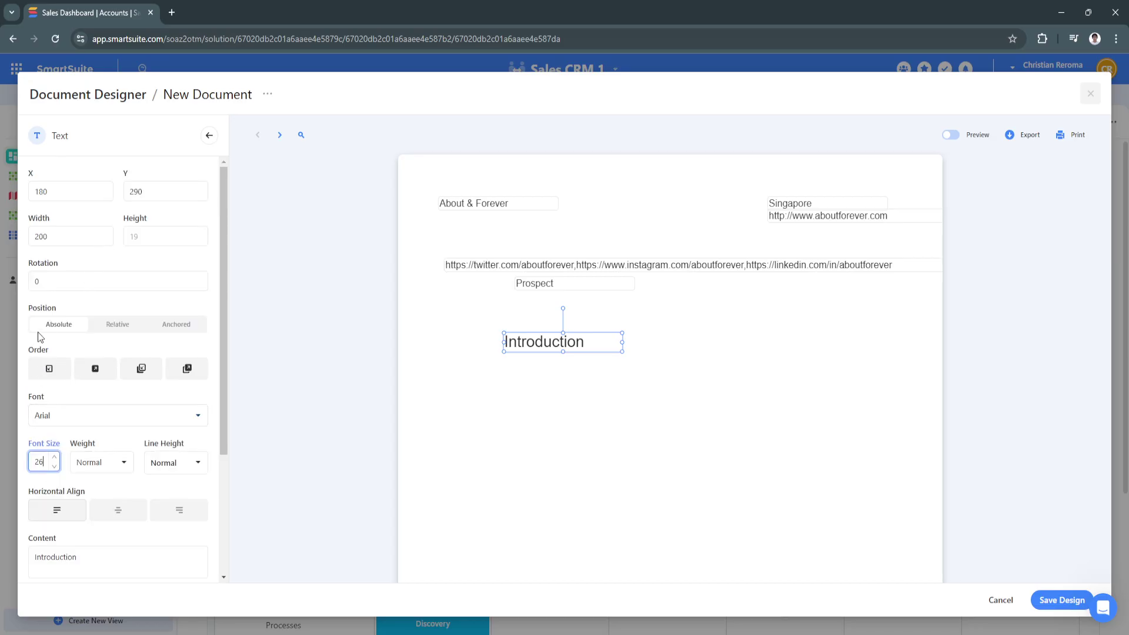
pyautogui.scroll(-2, 111, 497)
pyautogui.scroll(-1, 111, 496)
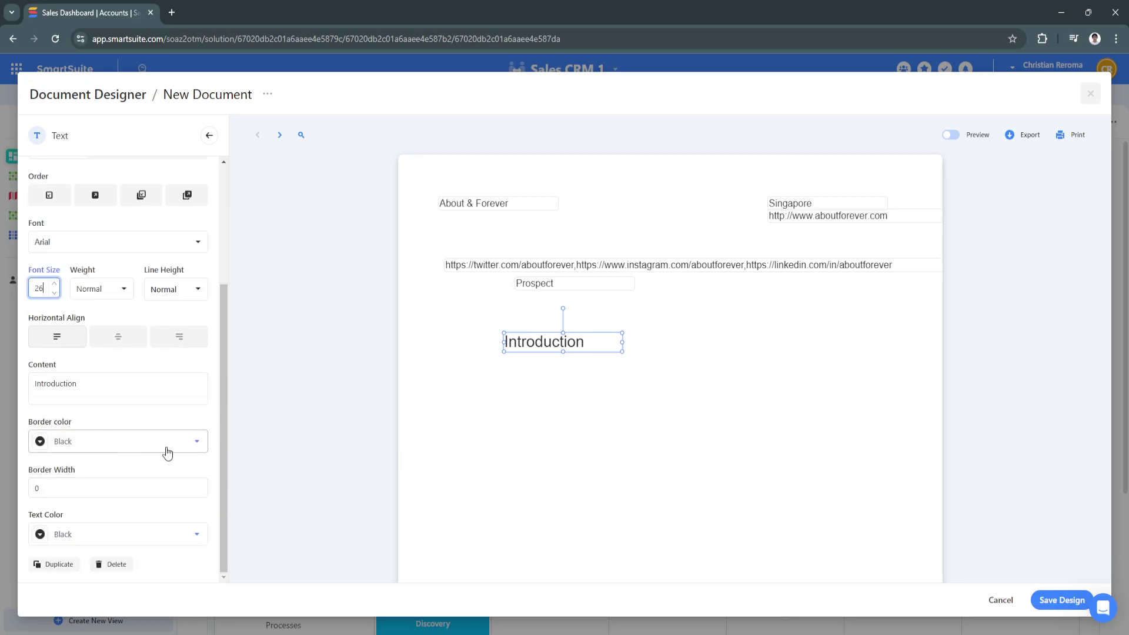
pyautogui.click(197, 445)
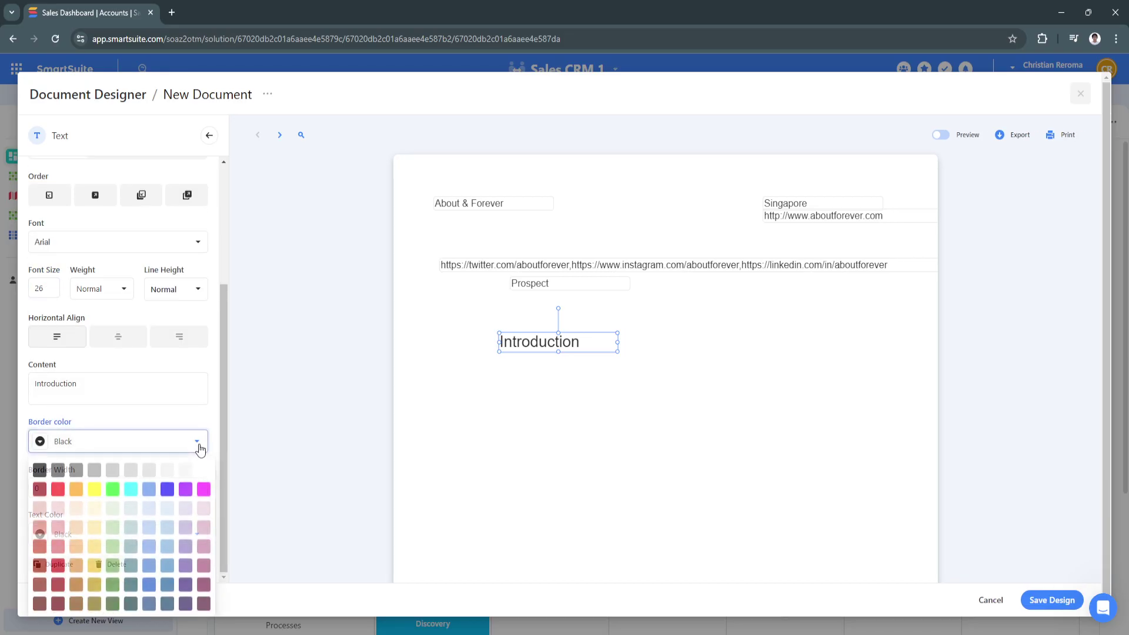
pyautogui.click(167, 487)
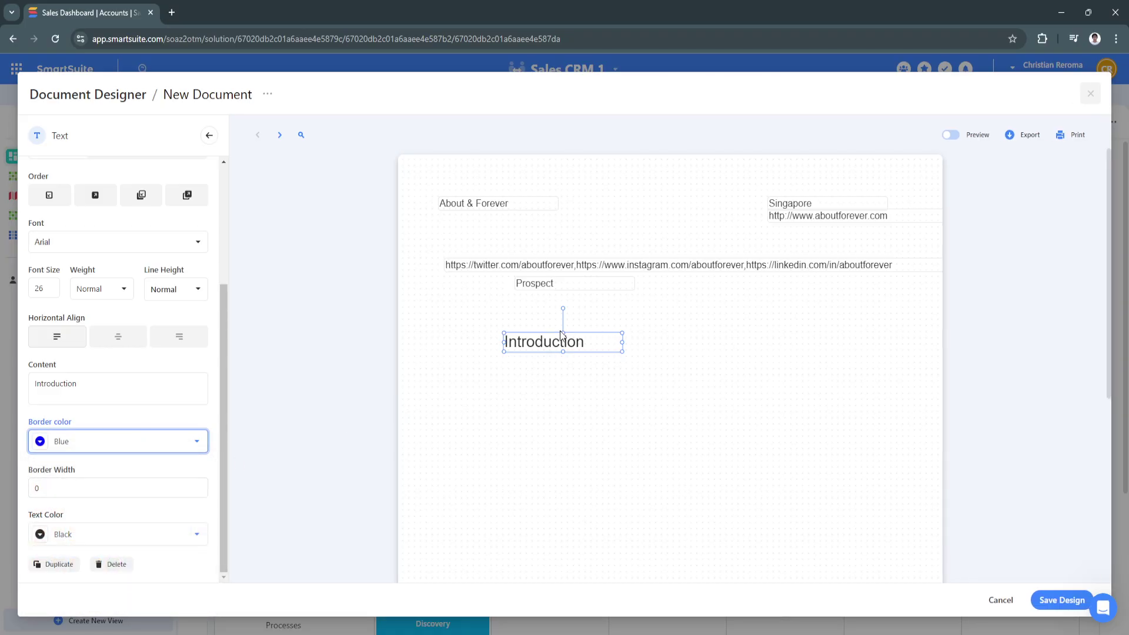
pyautogui.click(525, 262)
# - Delete the social networks links and the Prospect field from the page
pyautogui.press('Delete')
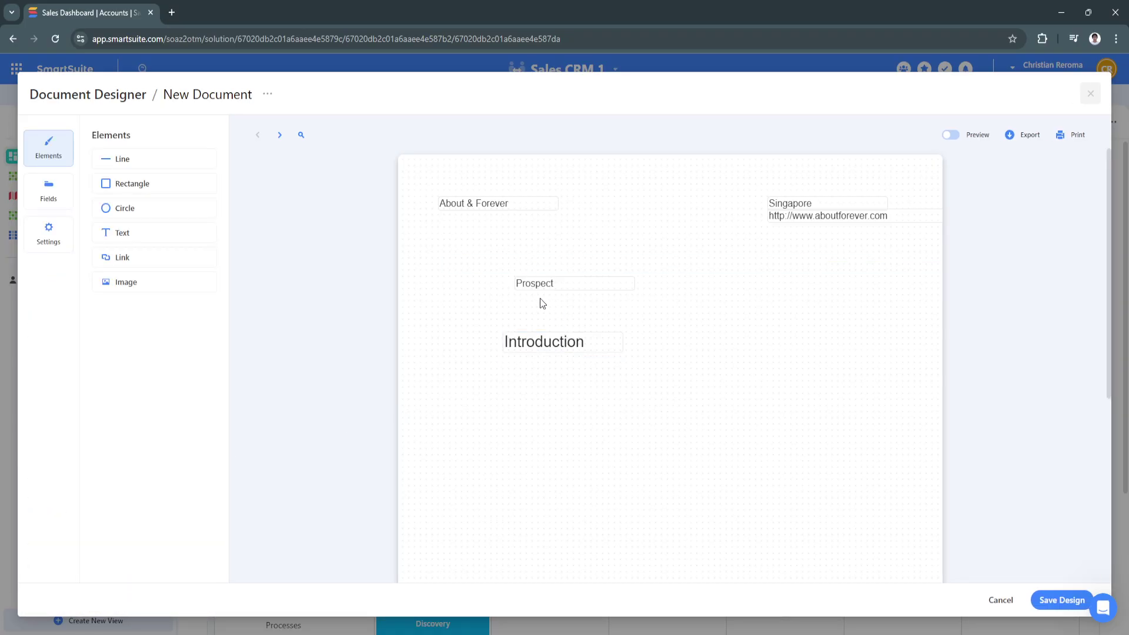
pyautogui.click(534, 283)
pyautogui.press('Delete')
# - Move the Introduction heading up under About & Forever, to X 70, Y 220
pyautogui.click(604, 341)
pyautogui.moveTo(604, 340); pyautogui.dragTo(536, 298)
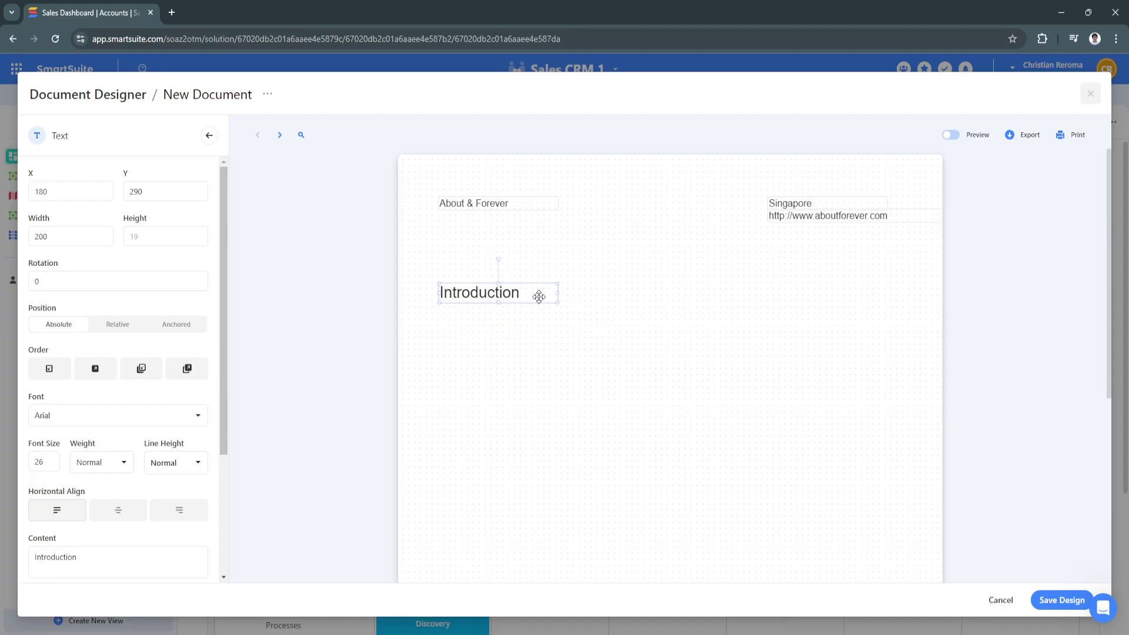
pyautogui.click(537, 321)
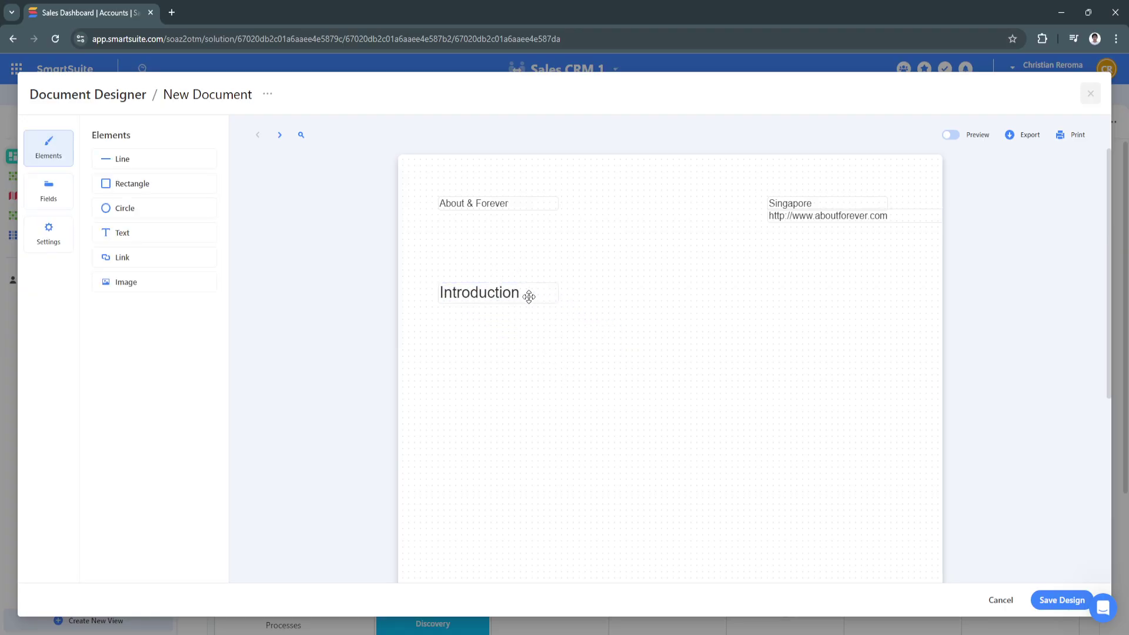
pyautogui.moveTo(517, 292)
pyautogui.mouseDown()
pyautogui.moveTo(512, 219)
pyautogui.moveTo(527, 292)
pyautogui.moveTo(518, 304)
pyautogui.mouseUp()
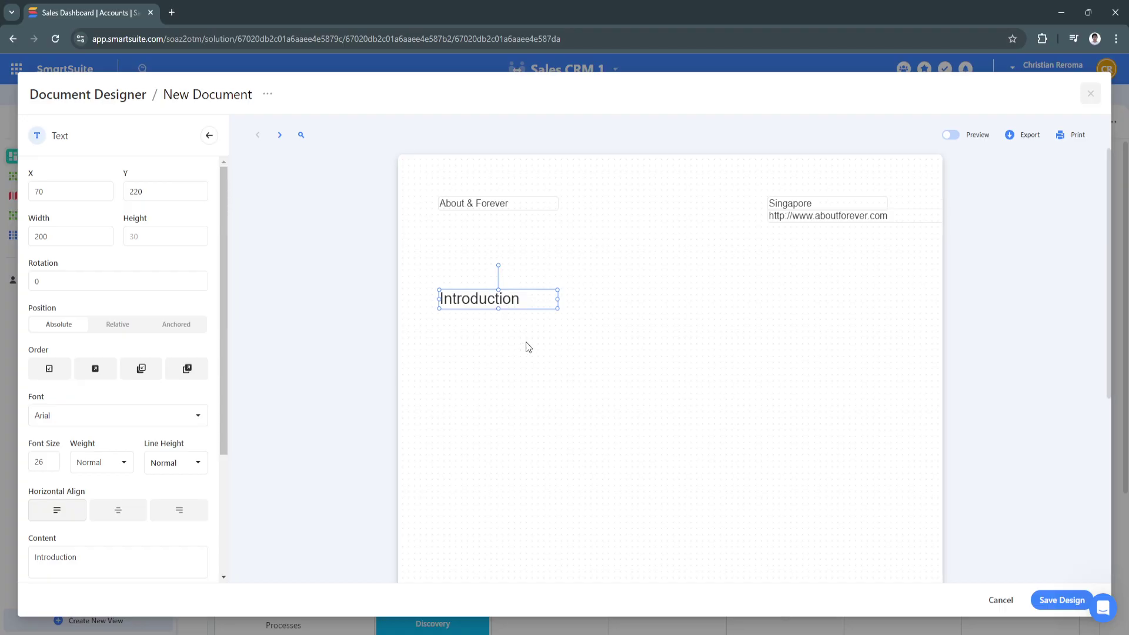
pyautogui.click(684, 353)
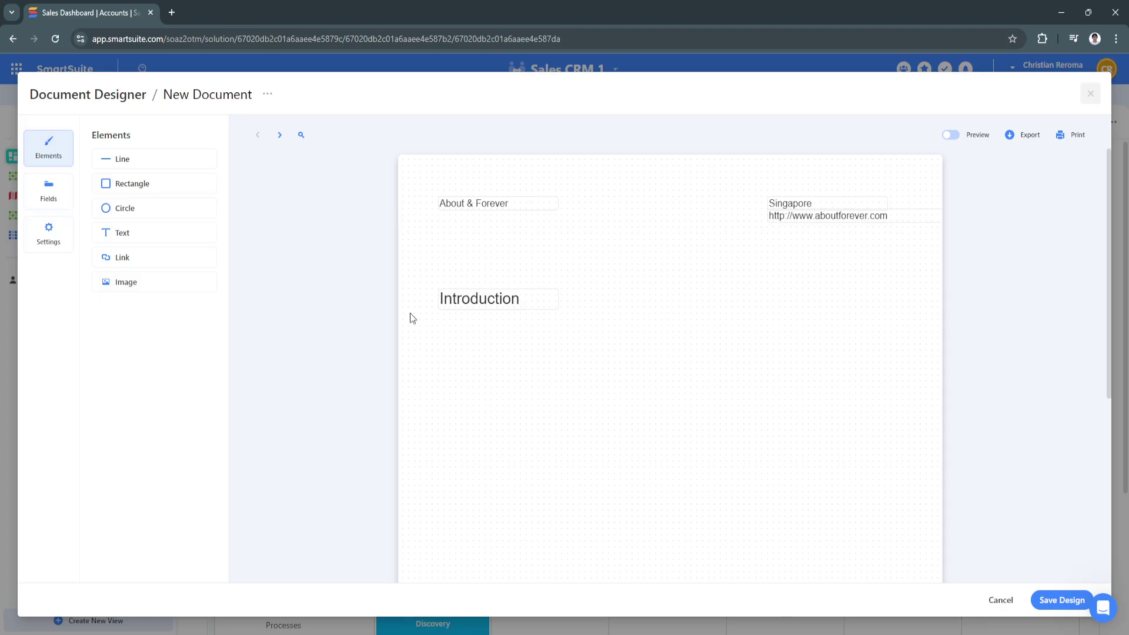
pyautogui.click(41, 194)
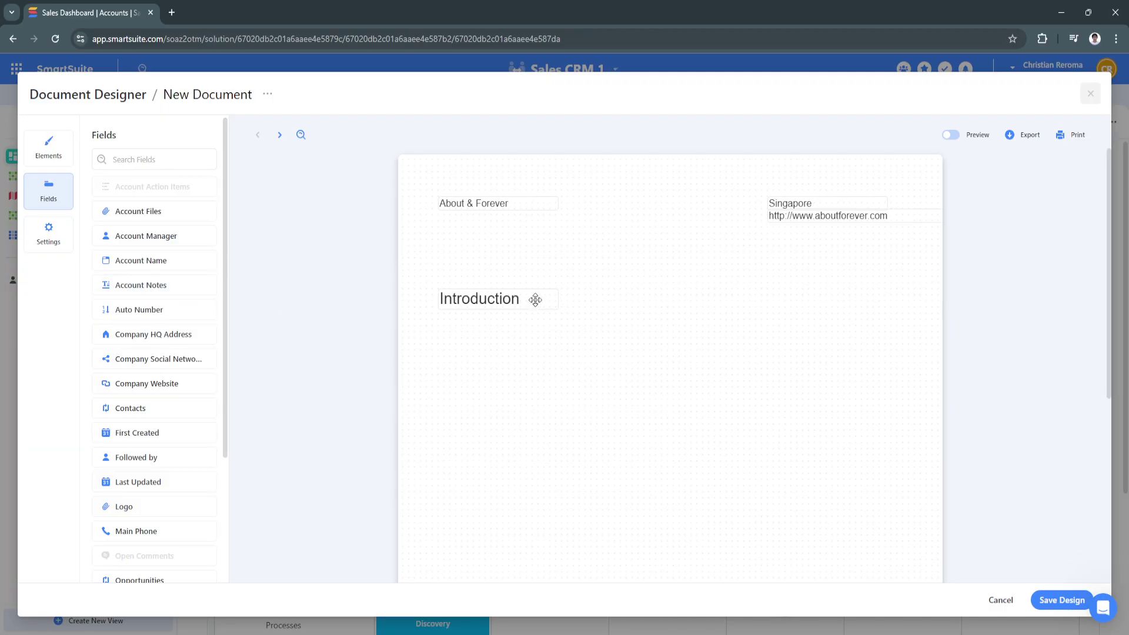
pyautogui.moveTo(535, 300)
pyautogui.mouseDown()
pyautogui.moveTo(623, 294)
pyautogui.moveTo(530, 298)
pyautogui.mouseUp()
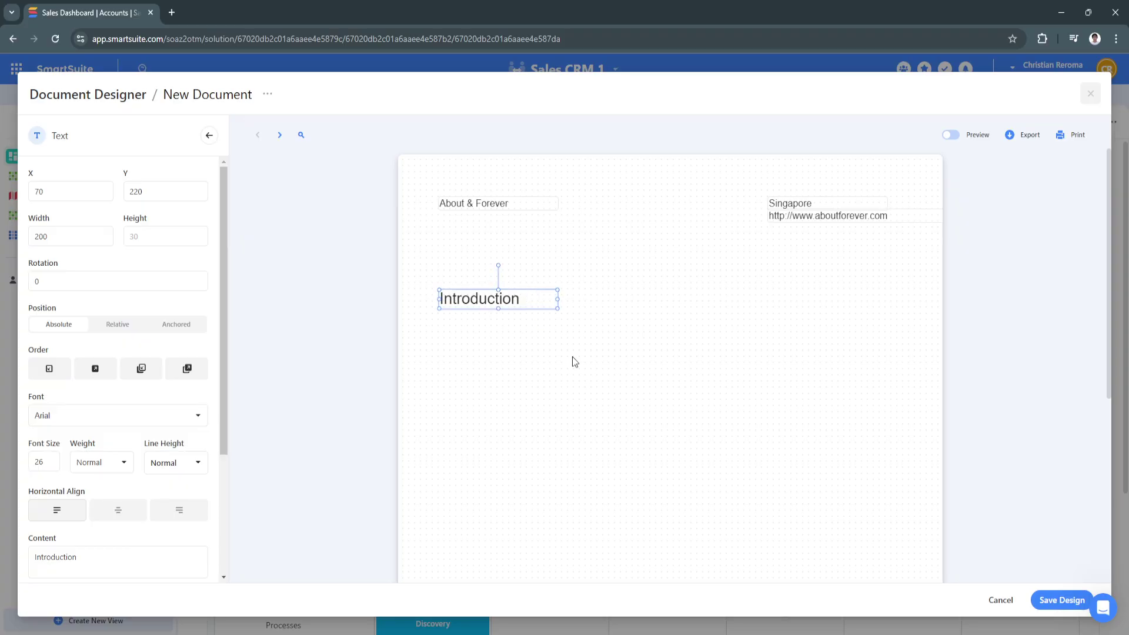
pyautogui.click(573, 356)
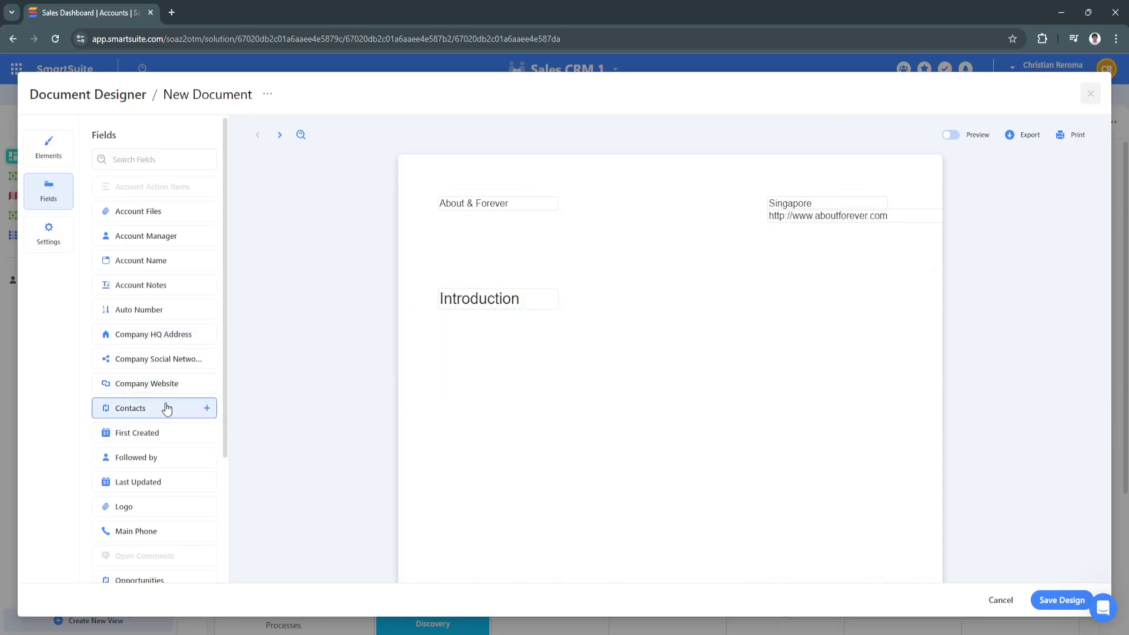
# - Add the Contacts table below the Introduction heading and widen it slightly
pyautogui.click(206, 410)
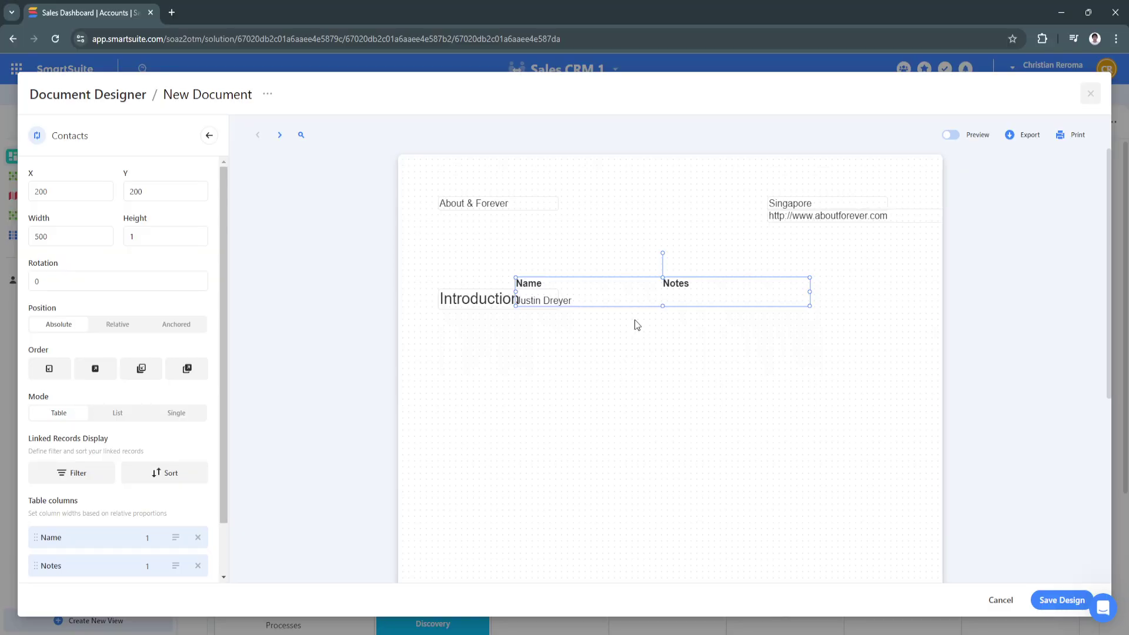
pyautogui.moveTo(622, 338); pyautogui.dragTo(557, 395)
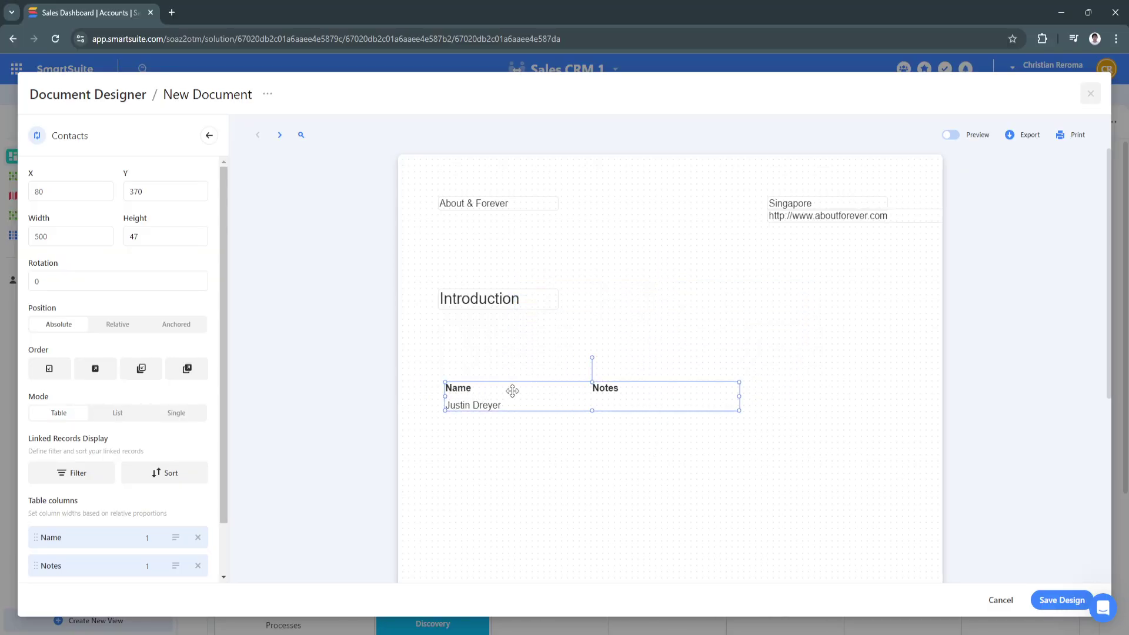
pyautogui.moveTo(740, 410)
pyautogui.mouseDown()
pyautogui.moveTo(695, 396)
pyautogui.moveTo(758, 411)
pyautogui.mouseUp()
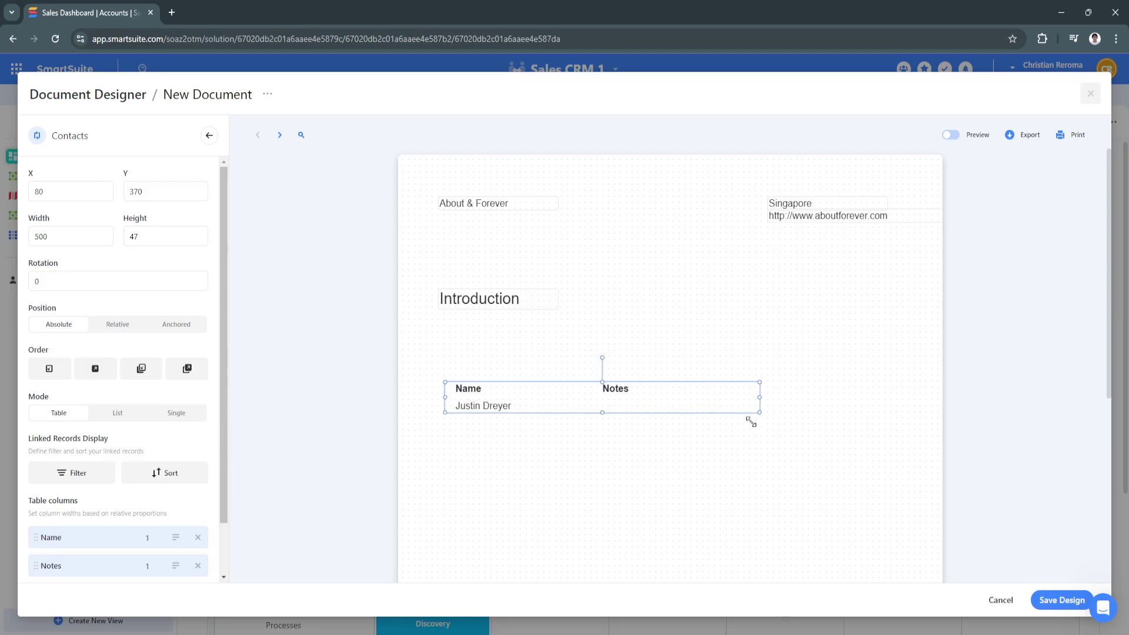
pyautogui.scroll(-1, 152, 456)
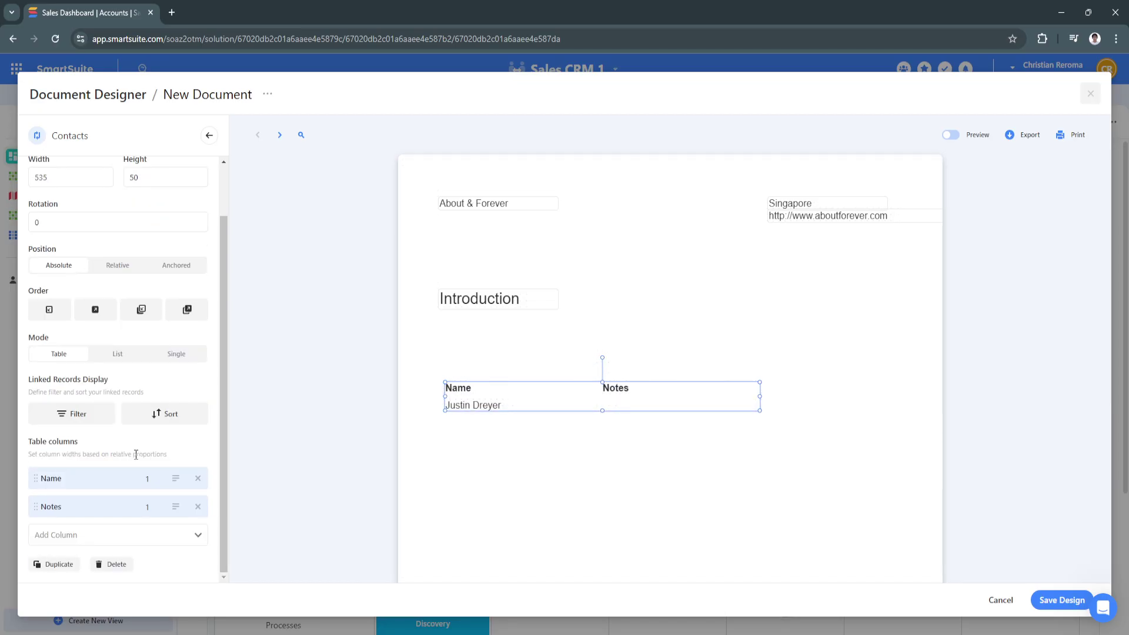
pyautogui.scroll(1, 135, 455)
pyautogui.scroll(-1, 136, 455)
# - Add a Phone column to the Contacts table, widen it, and move it lower to X 160, Y 1080
pyautogui.click(97, 542)
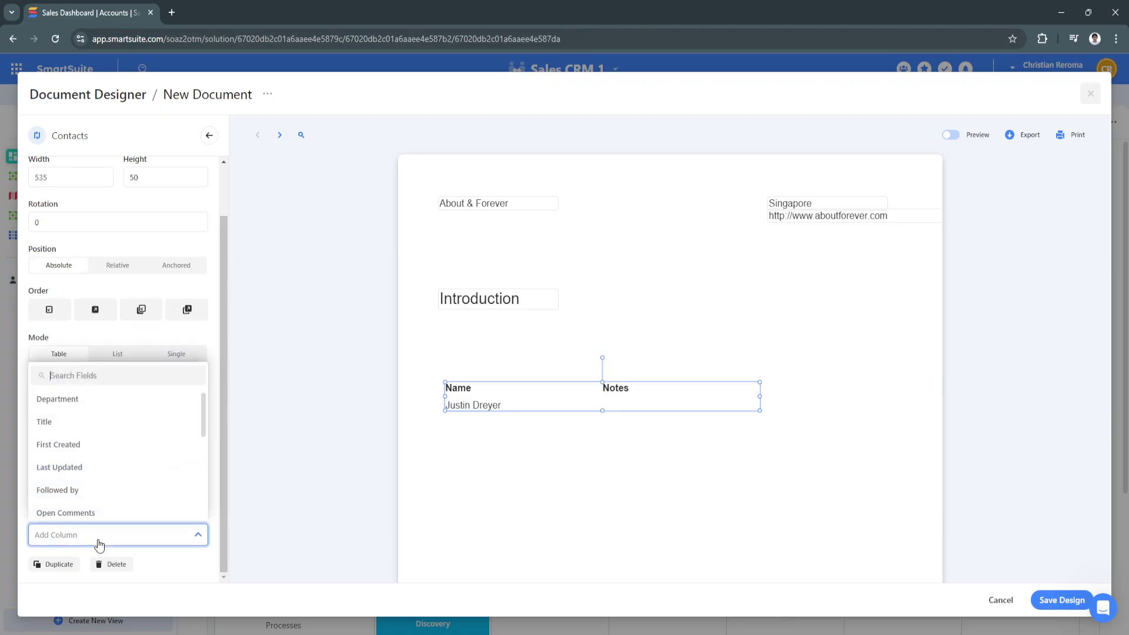
pyautogui.scroll(-3, 83, 462)
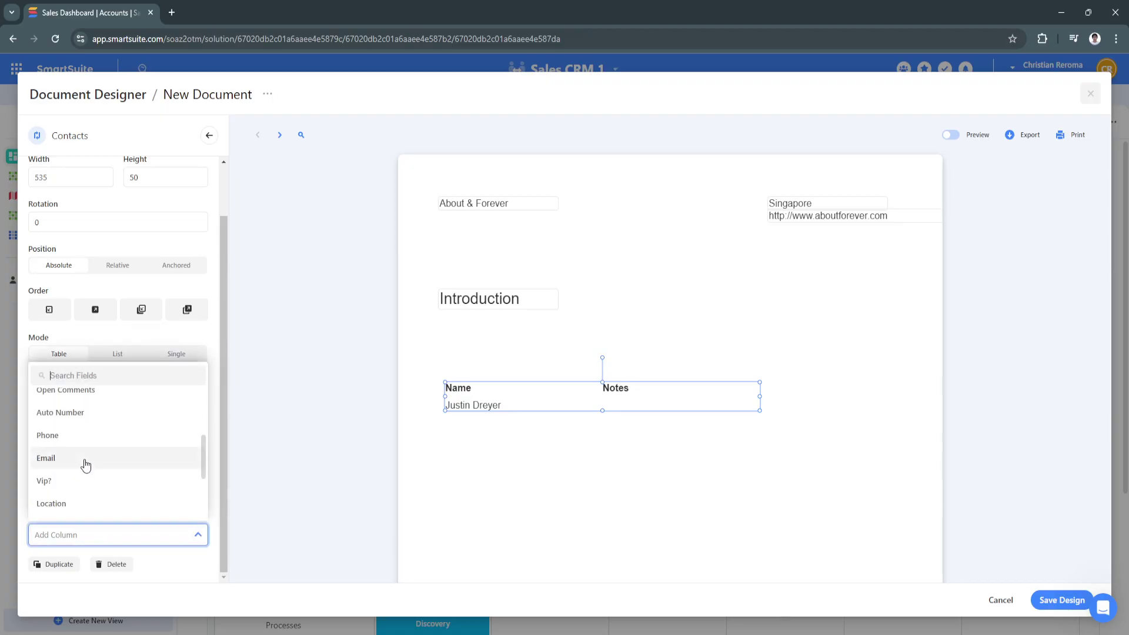
pyautogui.click(72, 442)
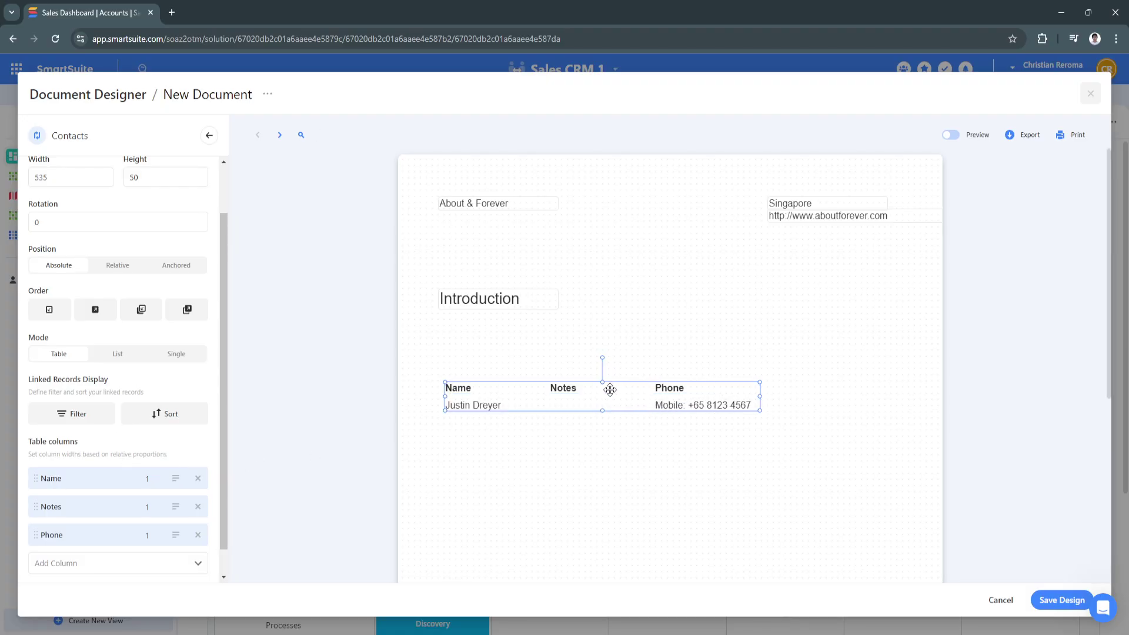
pyautogui.moveTo(760, 411); pyautogui.dragTo(809, 412)
pyautogui.moveTo(671, 390); pyautogui.dragTo(700, 511)
# - Leave the Contacts table properties for the fields list and scroll back to the page top
pyautogui.scroll(1, 175, 437)
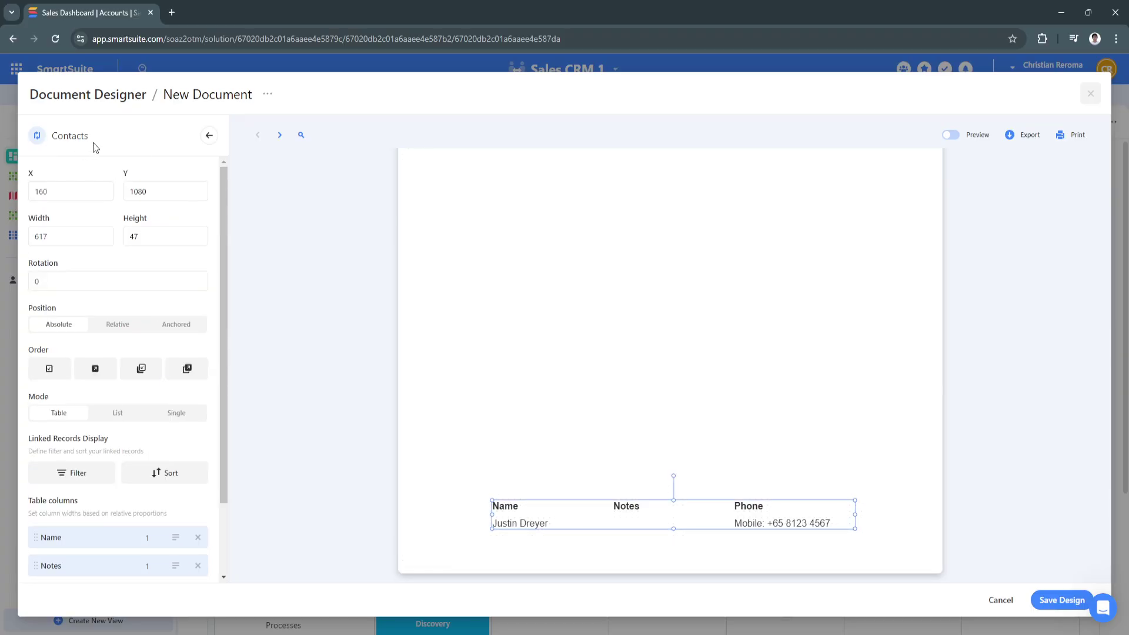
pyautogui.click(209, 136)
pyautogui.scroll(10, 568, 357)
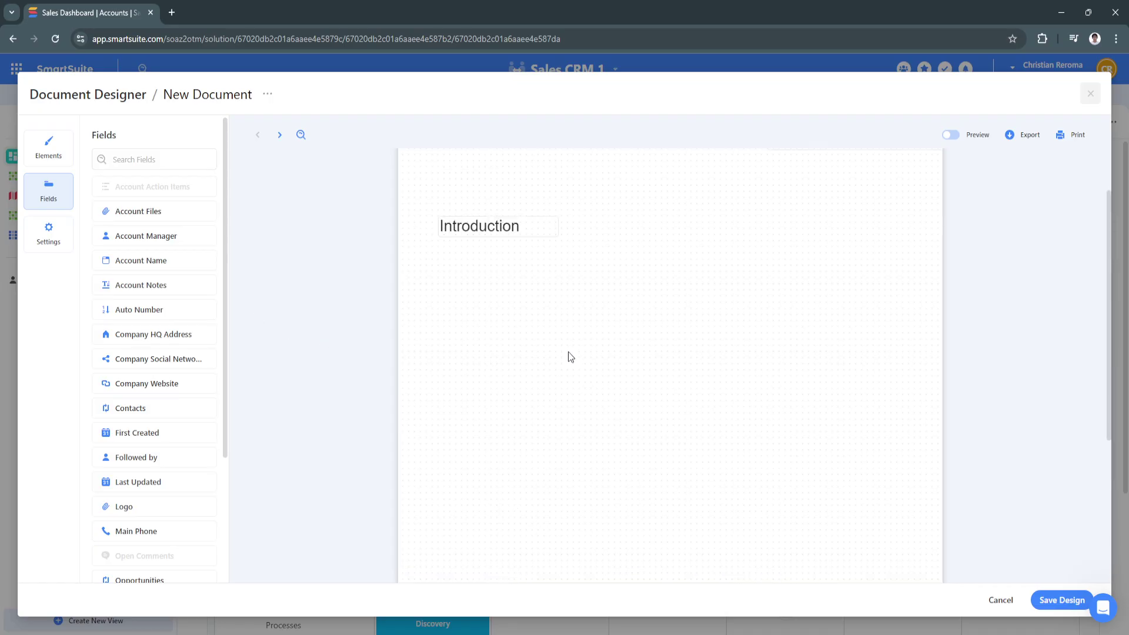